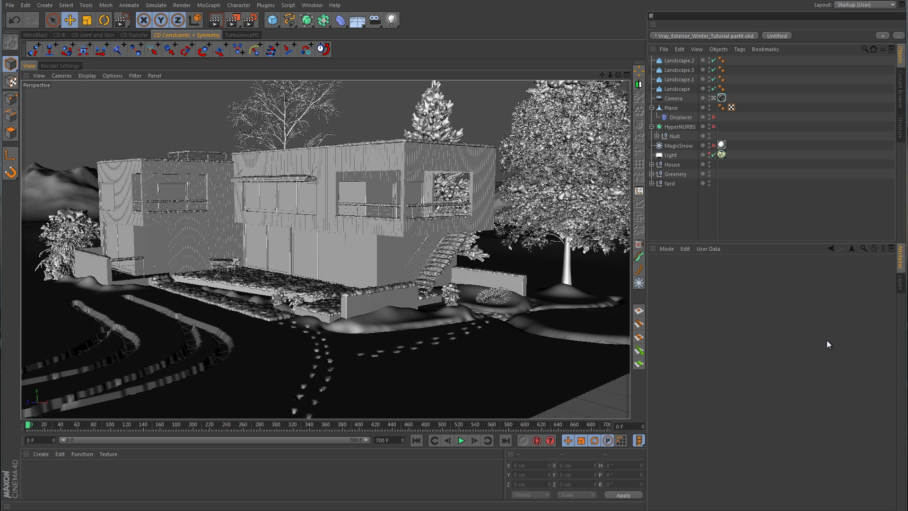
- Leave the camera's view, then hide the camera and disable the four landscape objects
click(714, 98)
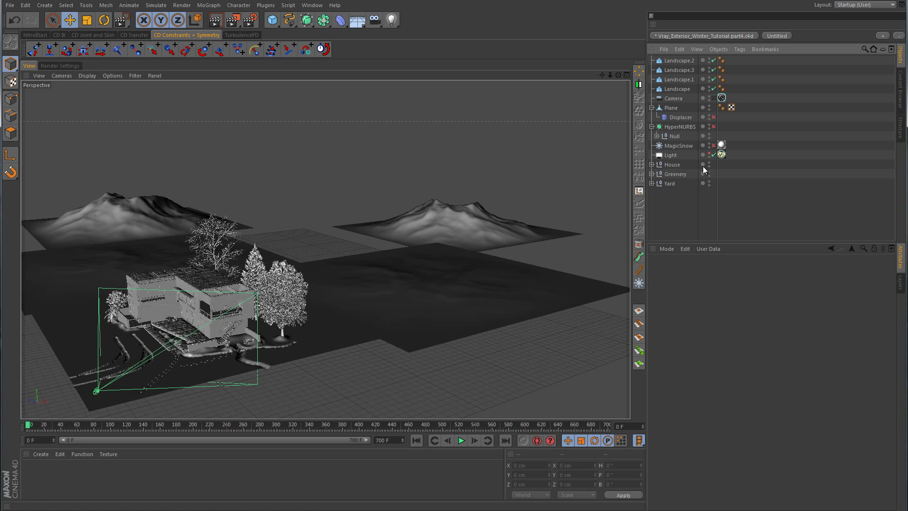
click(710, 96)
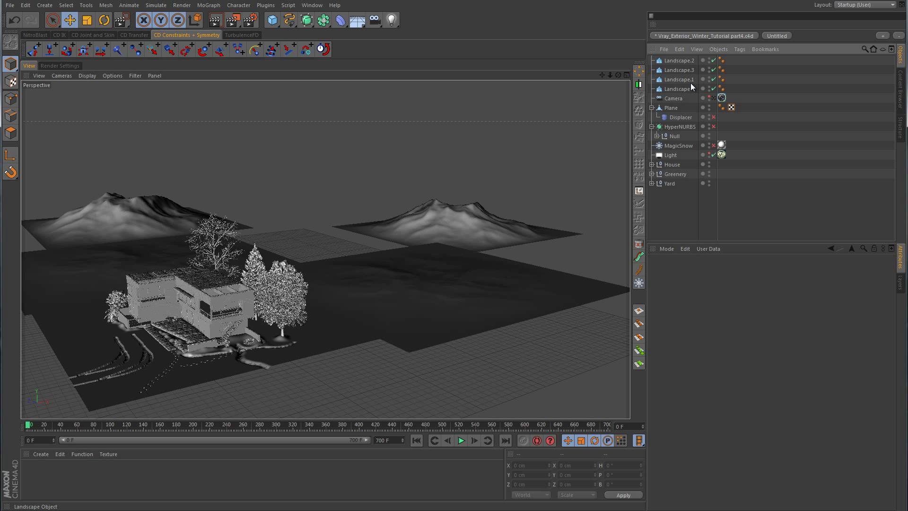
click(713, 61)
click(713, 70)
click(713, 79)
click(712, 88)
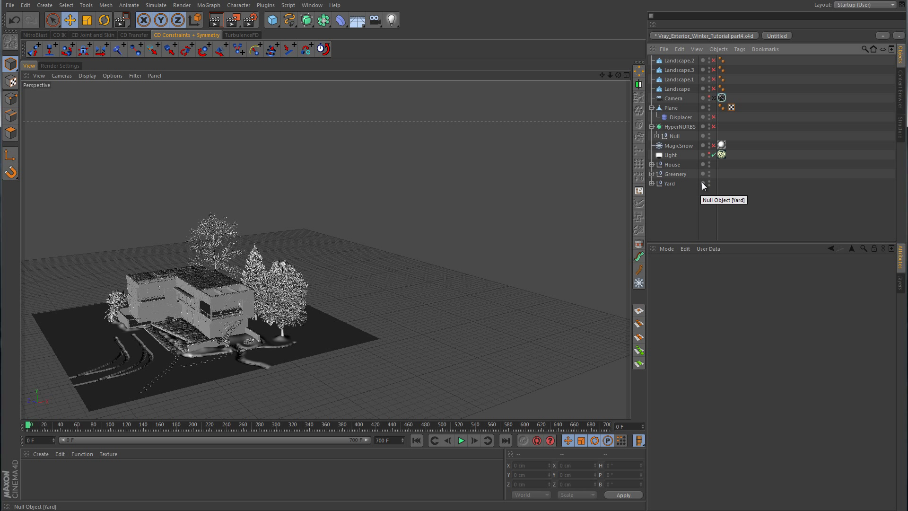
- Hide the Greenery, Yard, Plane and the Null under HyperNURBS to isolate the House
click(708, 172)
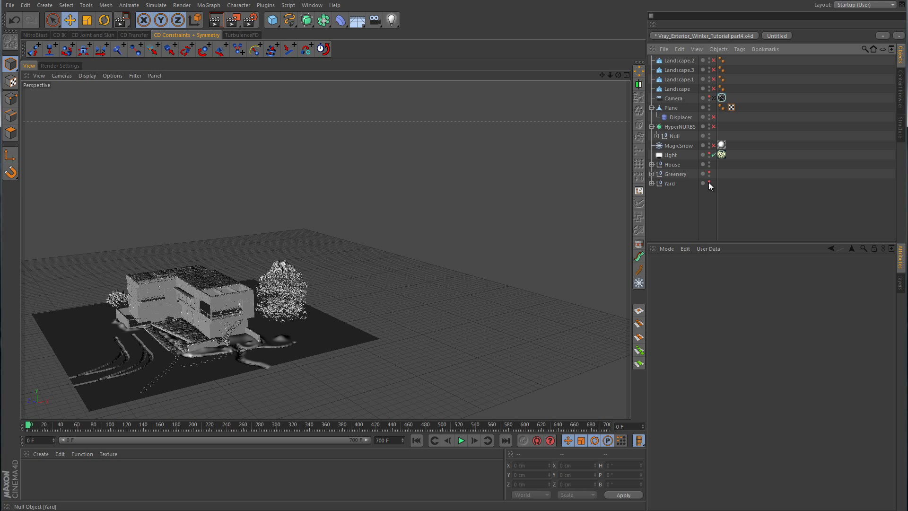
click(708, 182)
click(714, 116)
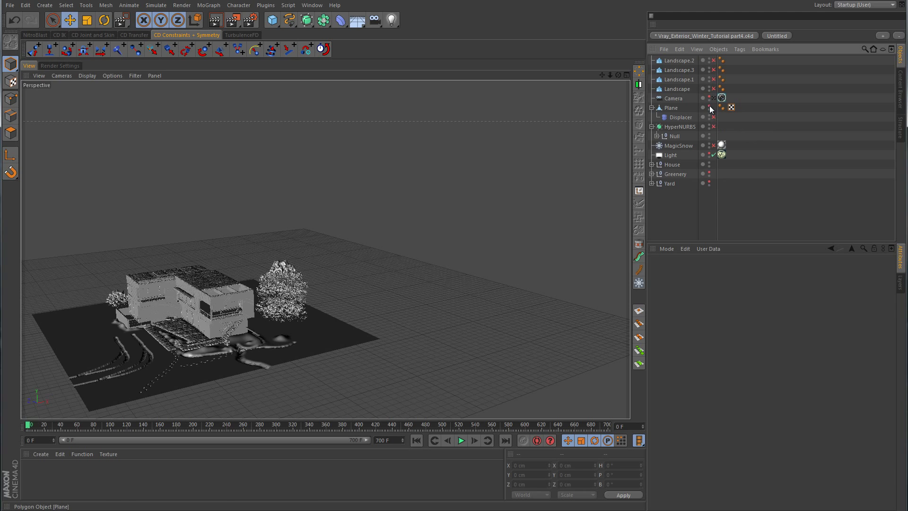
click(713, 126)
alt+drag(388, 290, 520, 247)
alt+right_drag(400, 254, 535, 245)
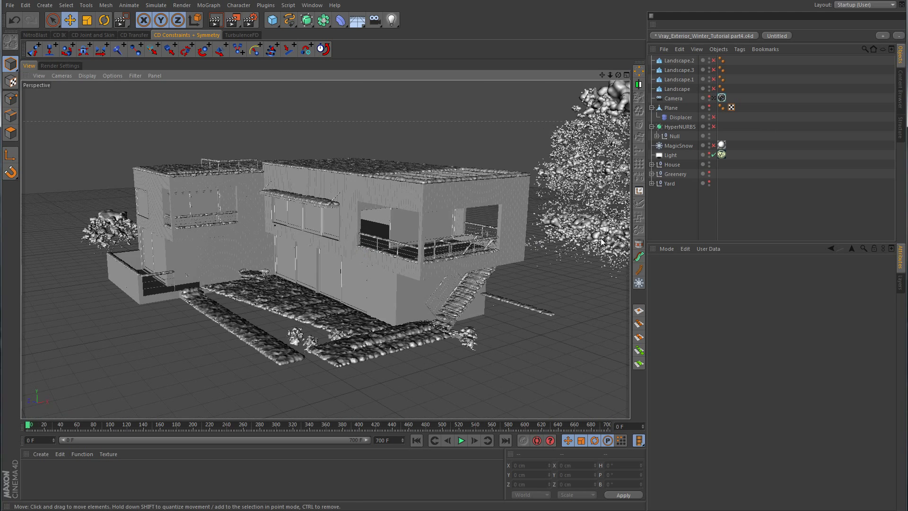
click(707, 135)
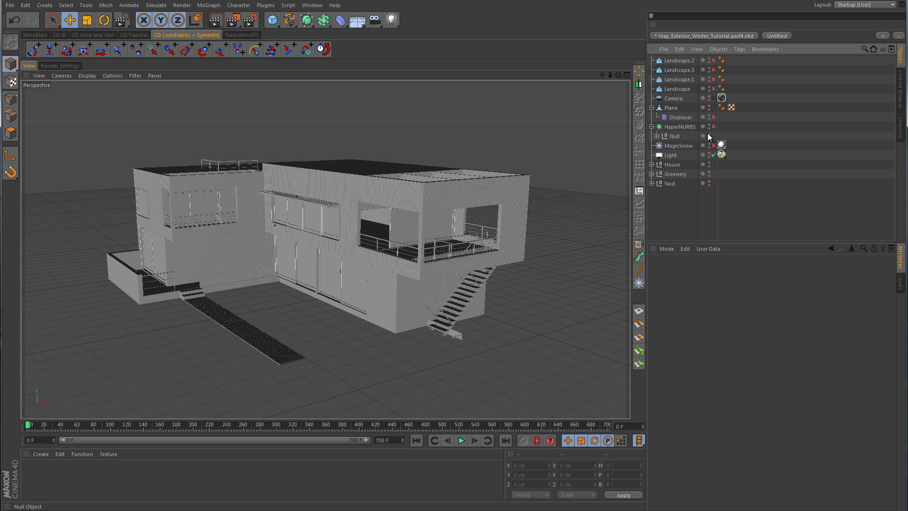
- Examine the snow objects grouped in the Null under HyperNURBS
click(656, 136)
scroll(689, 175, down, 5)
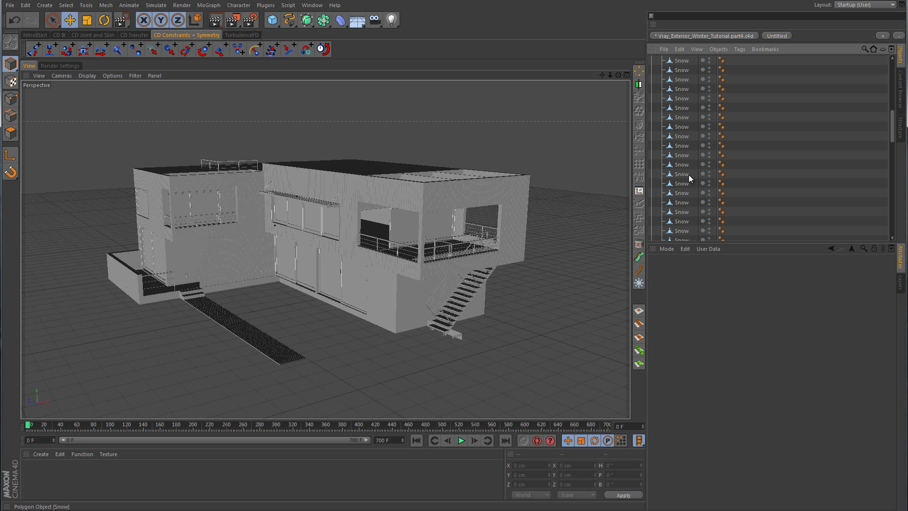
scroll(689, 174, down, 5)
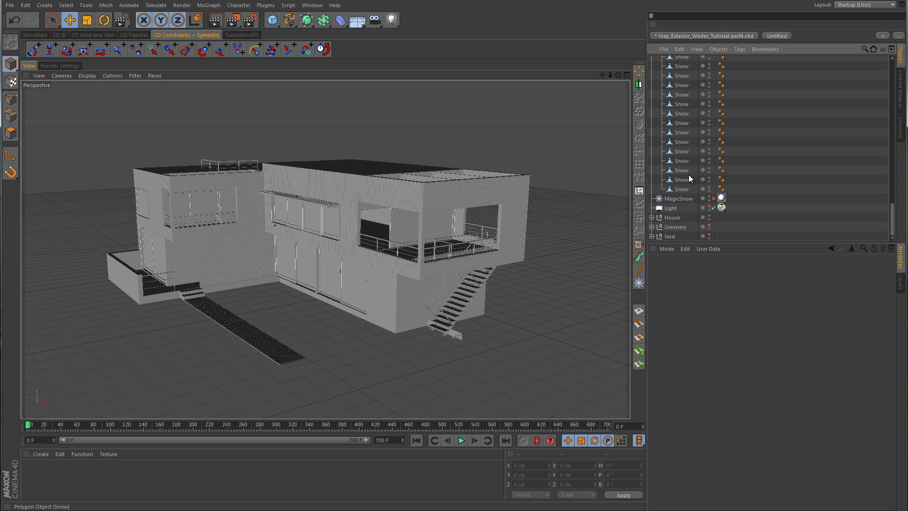
scroll(688, 174, up, 8)
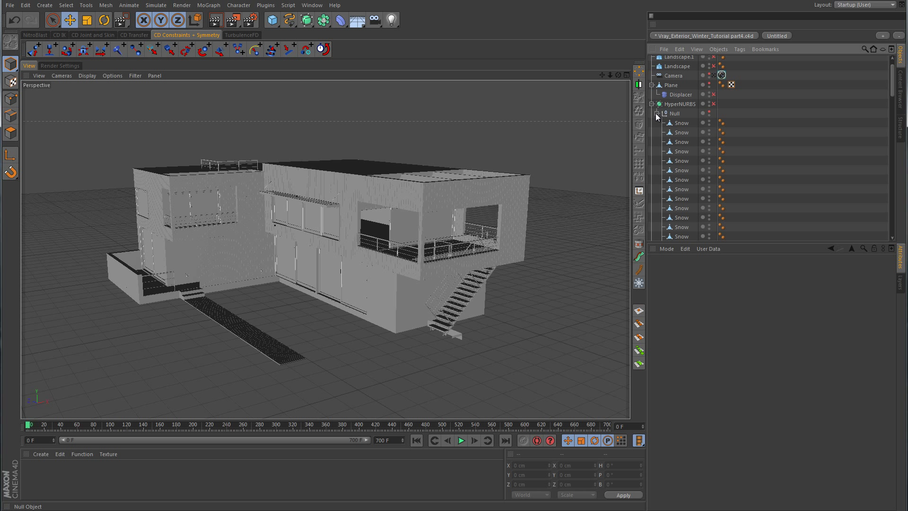
click(656, 114)
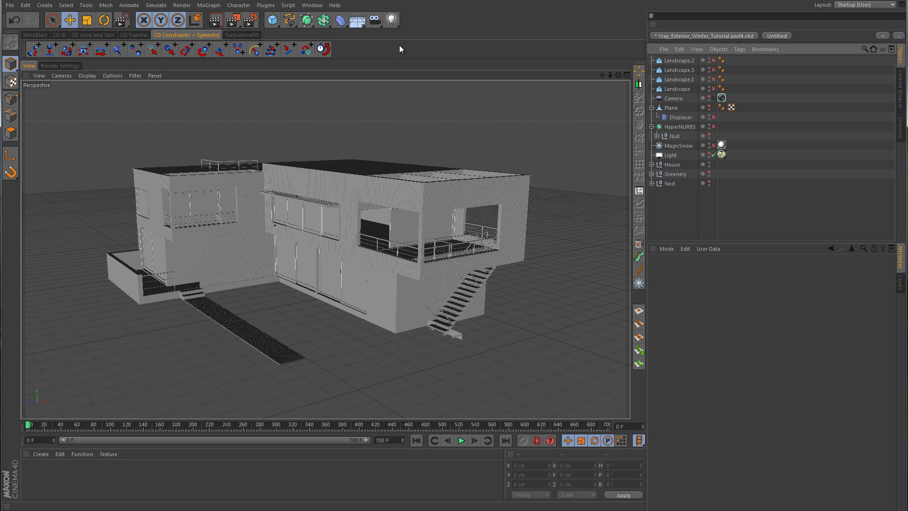
- Add an area light and raise it above the house to about Y 861 cm
click(393, 26)
click(485, 49)
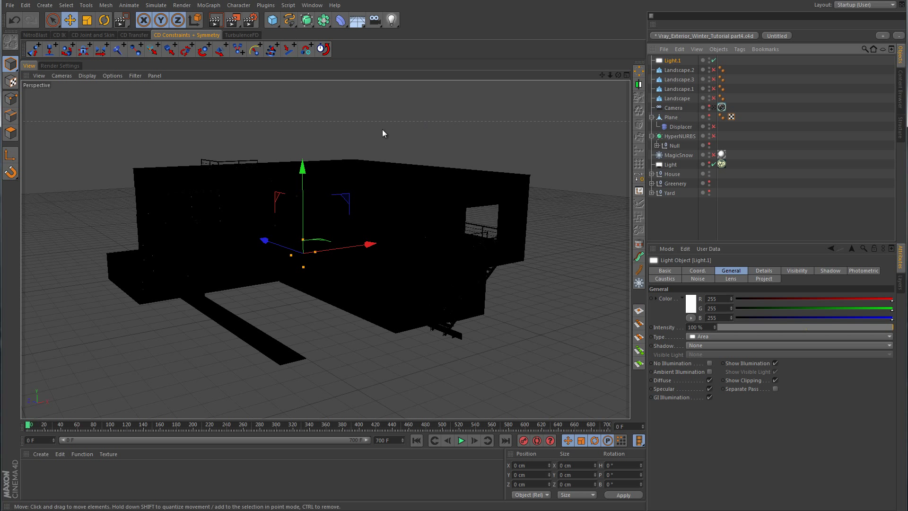
drag(312, 175, 311, 112)
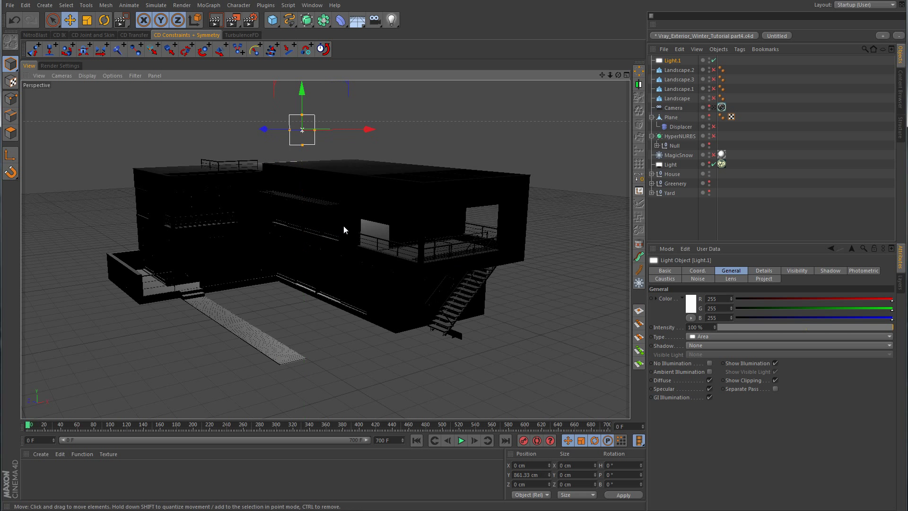
- Rotate the new area light's pitch to -90° so it faces downward
alt+middle_drag(343, 226, 360, 310)
alt+drag(360, 310, 453, 268)
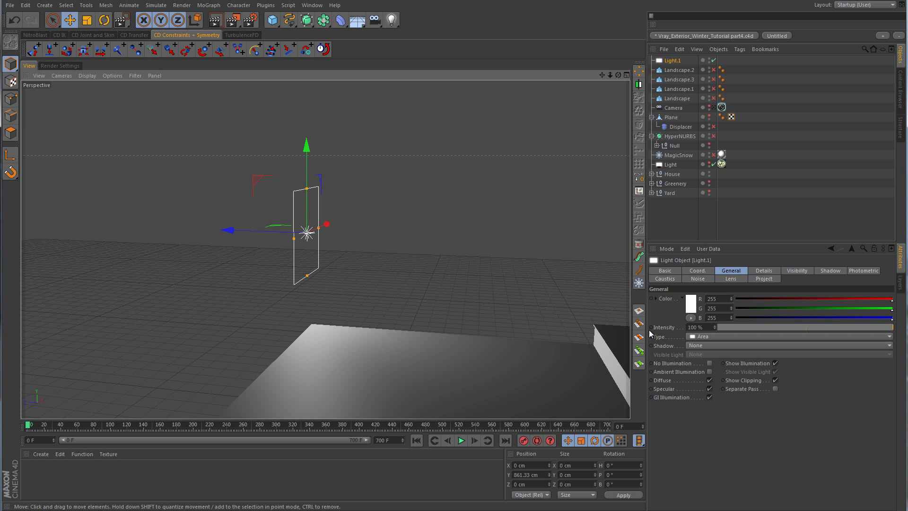
click(698, 271)
drag(799, 310, 797, 305)
- Move the area light horizontally over the long wing of the house, to about X -475 cm, Z -1020 cm
middle_click(554, 242)
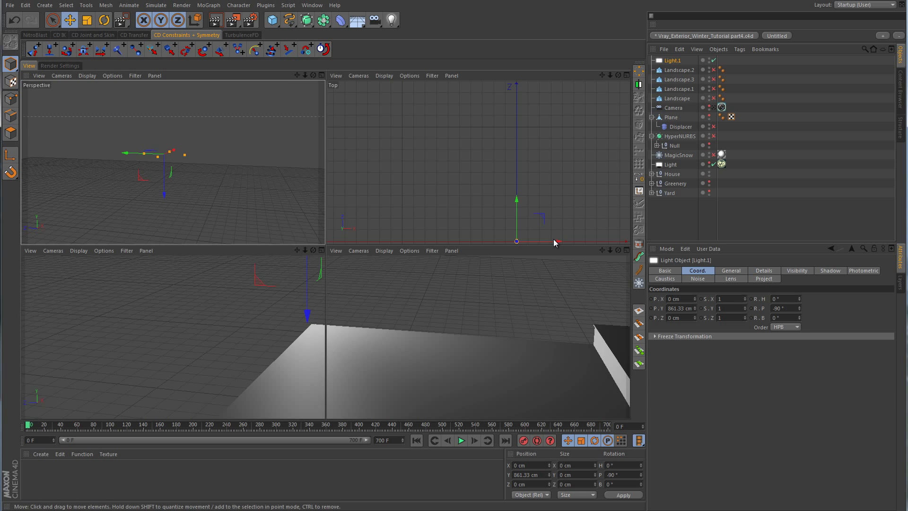
middle_click(502, 191)
alt+middle_drag(542, 269, 387, 215)
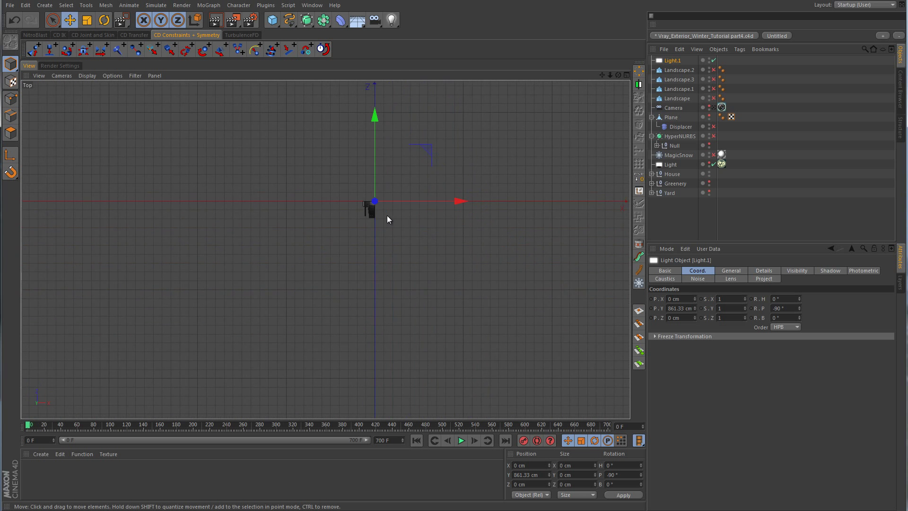
scroll(387, 214, up, 10)
alt+middle_drag(282, 132, 396, 271)
middle_click(396, 271)
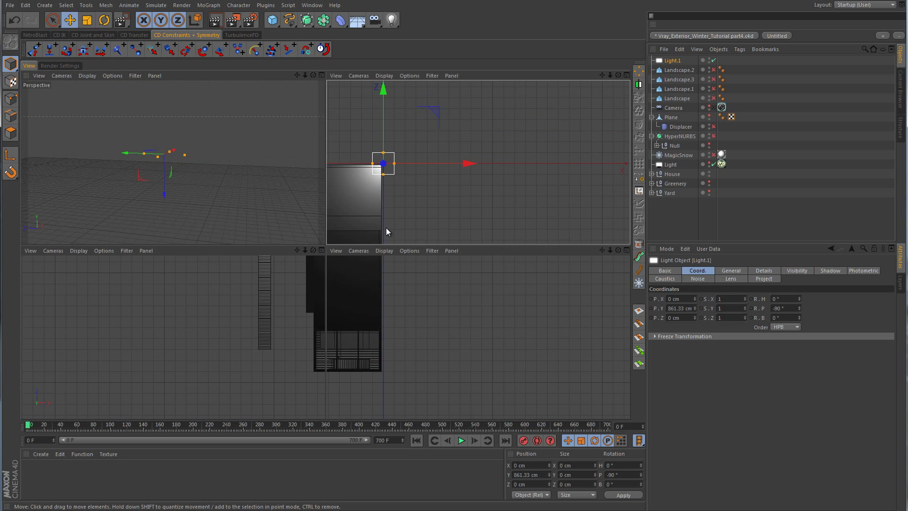
middle_click(234, 215)
scroll(467, 297, up, 5)
alt+middle_drag(467, 297, 239, 109)
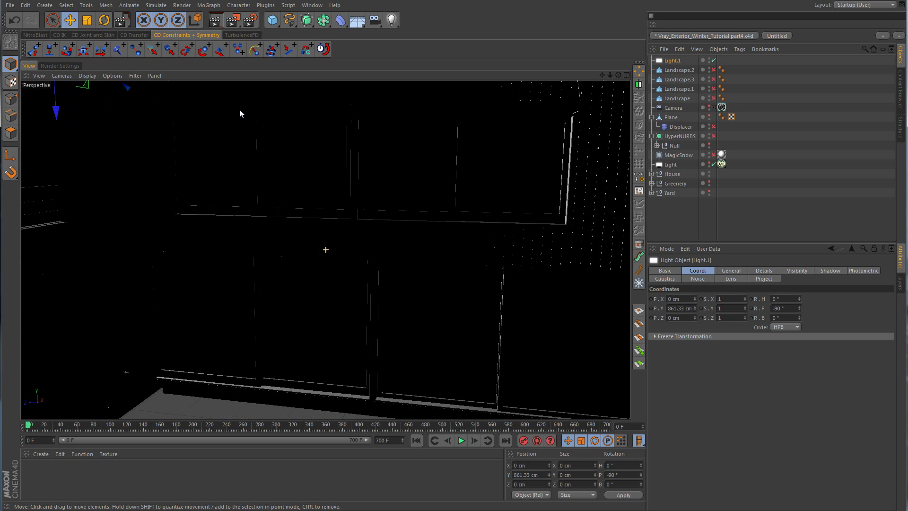
middle_click(379, 326)
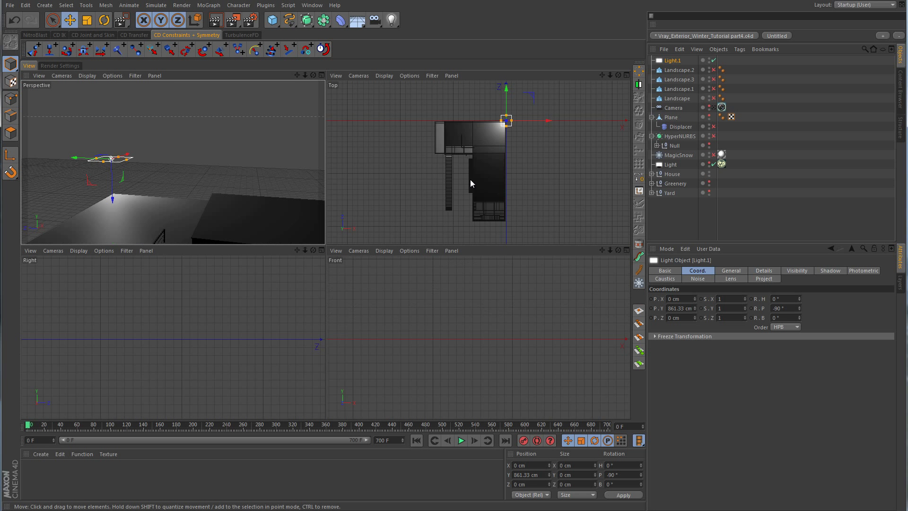
middle_click(470, 180)
drag(437, 112, 383, 225)
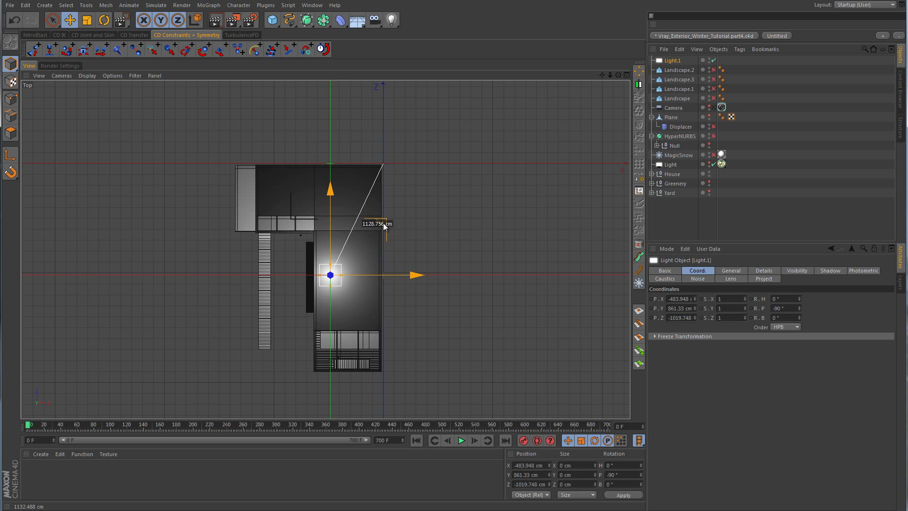
- Lower the area light into the ground-floor room, to about Y 248 cm
middle_click(390, 220)
middle_click(321, 189)
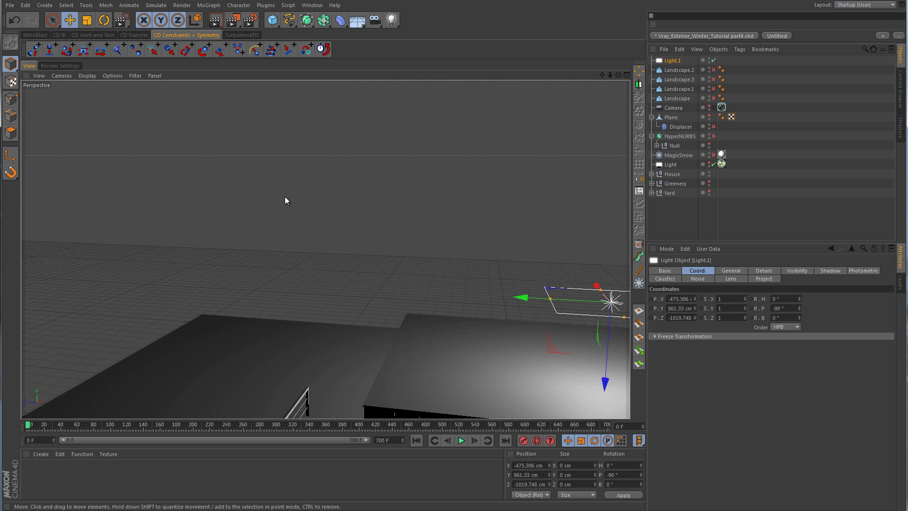
alt+drag(285, 199, 449, 258)
alt+drag(405, 240, 333, 410)
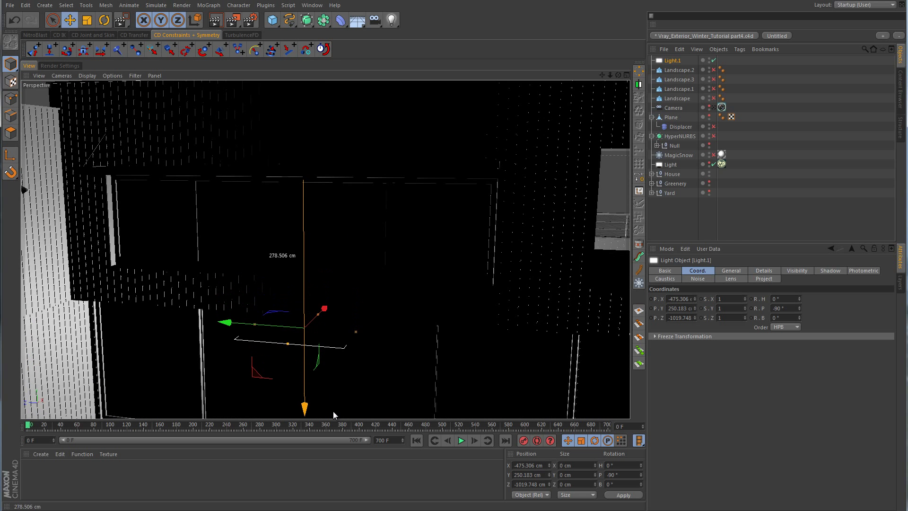
alt+middle_drag(383, 325, 420, 253)
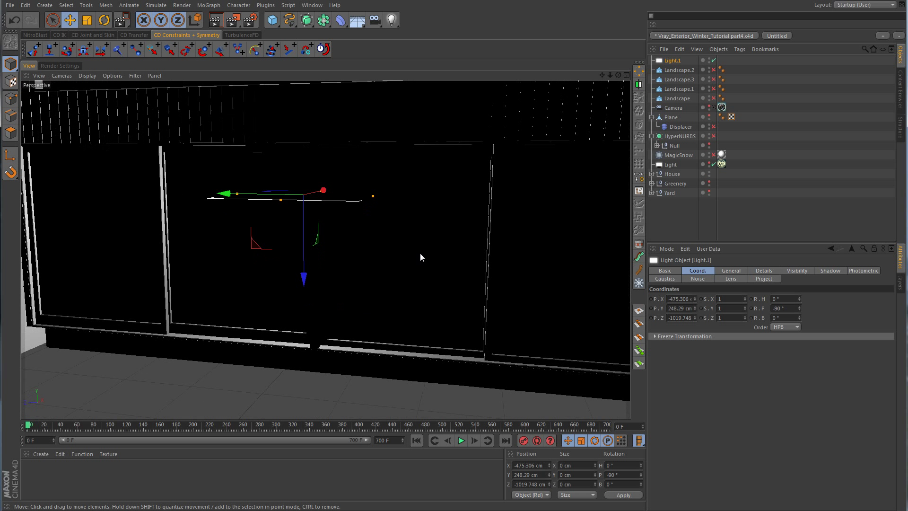
- Find the ground-floor window glass in the House hierarchy and hide its lower windows group
click(420, 253)
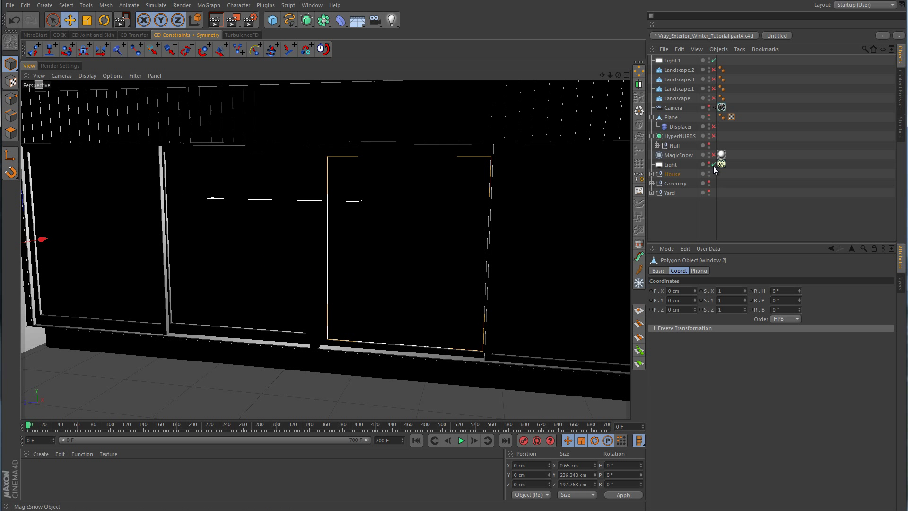
click(652, 174)
scroll(710, 176, down, 4)
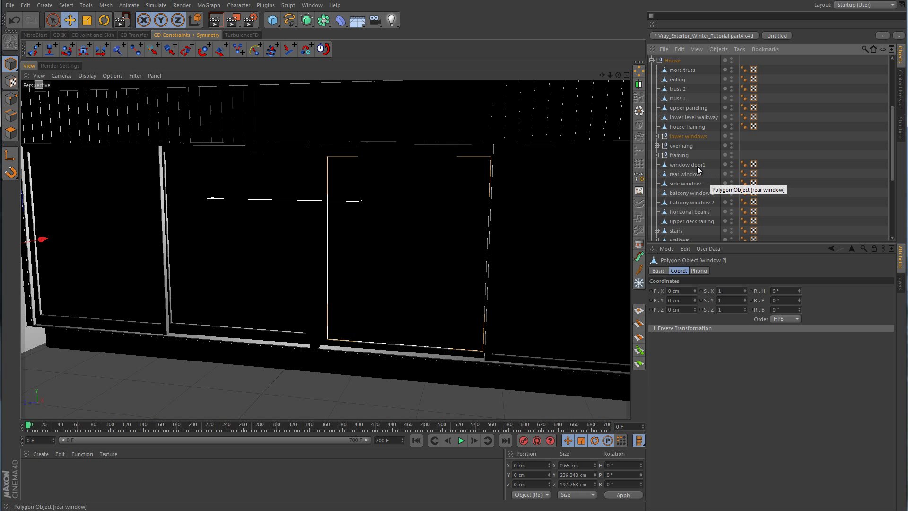
click(731, 134)
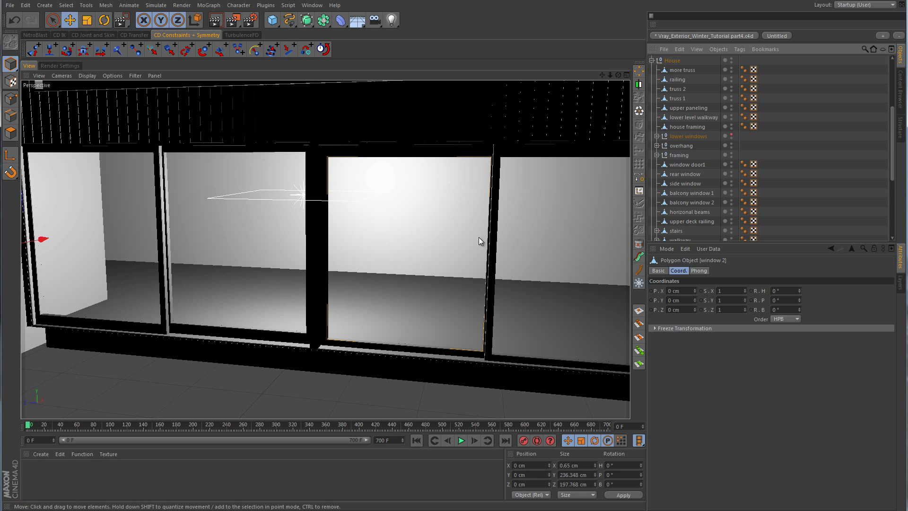
- Undo back to the area light selection and move the light inward just beneath the ceiling, to about X -332 cm, Y 302 cm
key(ctrl+z)
key(ctrl+z)
key(ctrl+z)
key(ctrl+z)
key(ctrl+z)
key(ctrl+z)
key(ctrl+z)
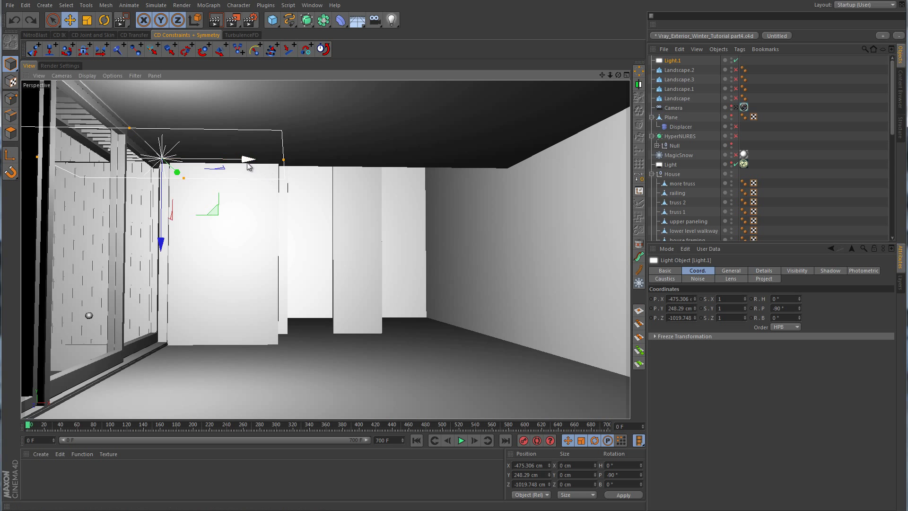
drag(248, 162, 425, 170)
alt+drag(425, 170, 327, 225)
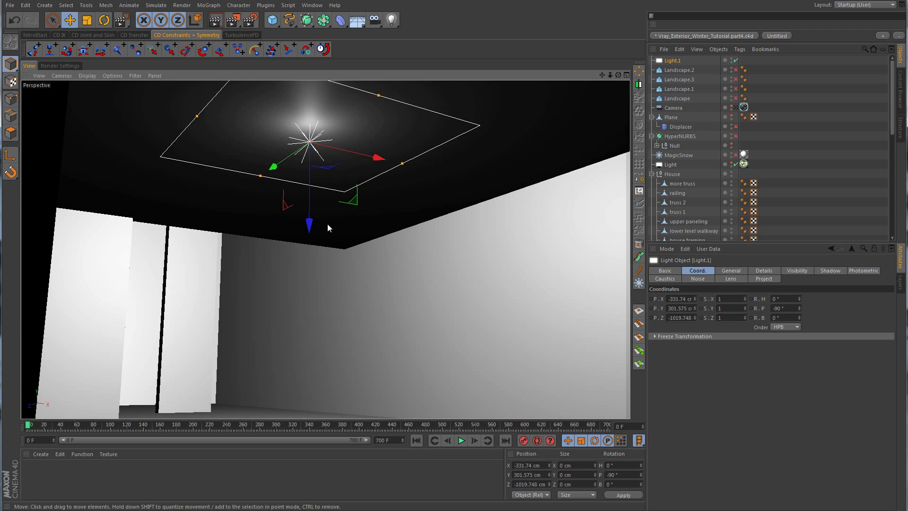
alt+drag(442, 217, 367, 262)
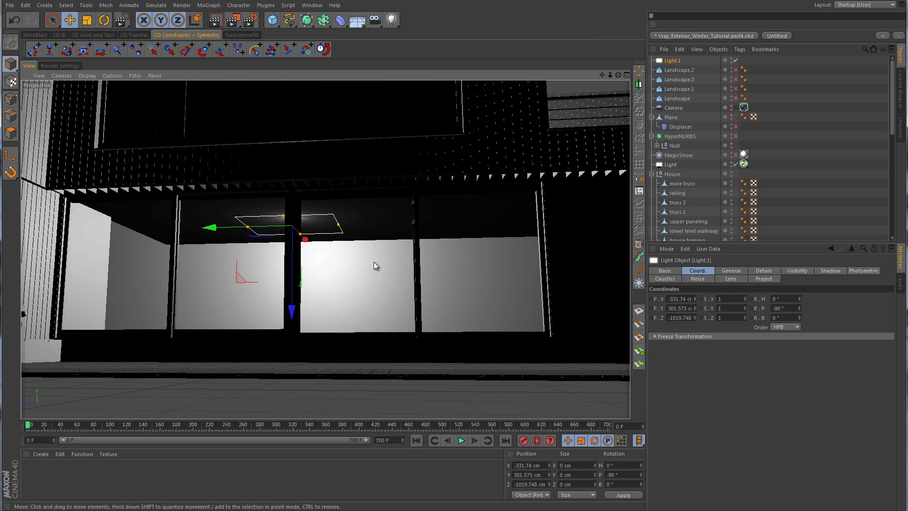
- Add a VrayLight tag to the new area light and enable its shadows
right_click(675, 61)
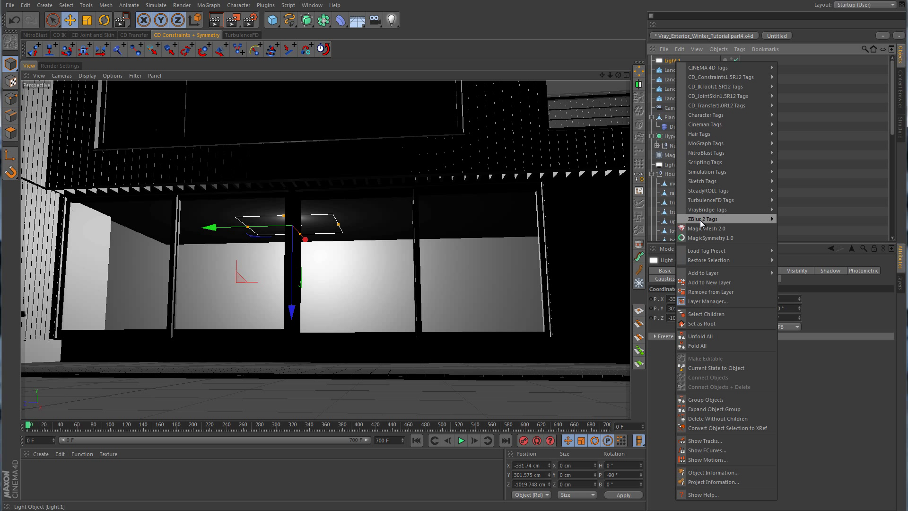
mouse_move(700, 211)
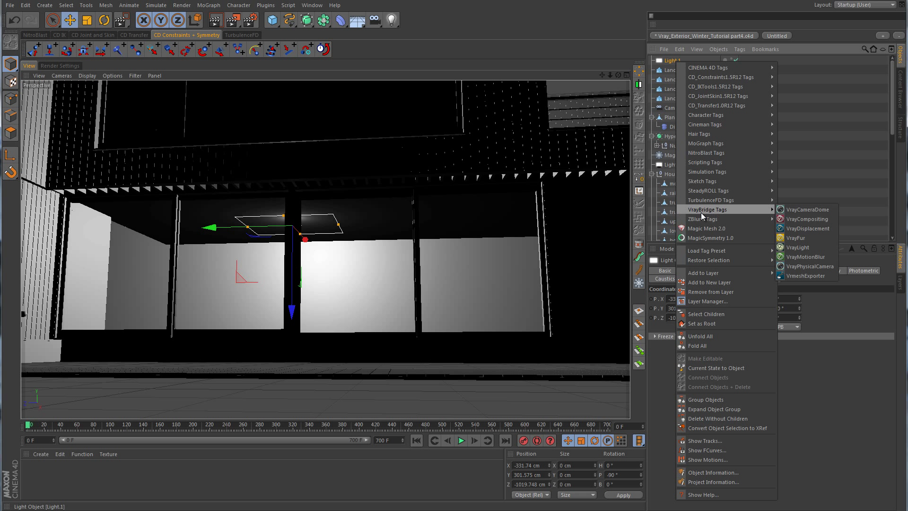
click(800, 247)
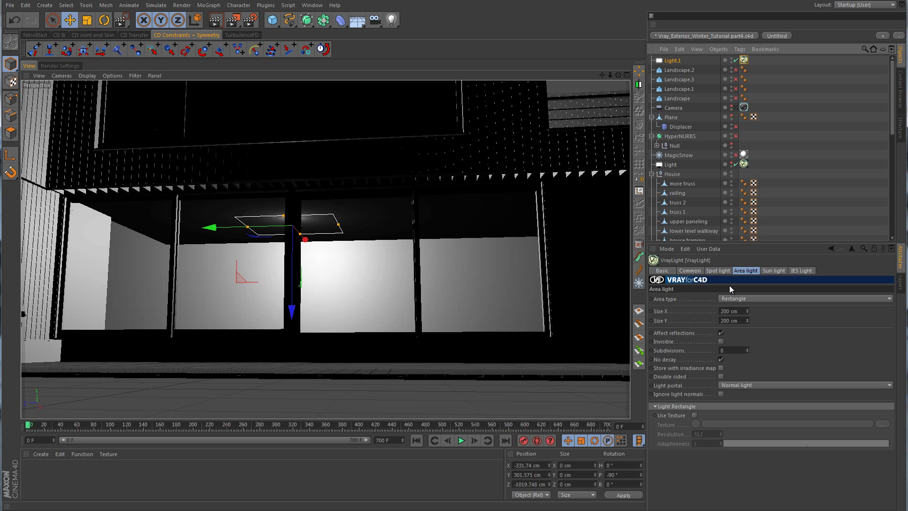
click(697, 271)
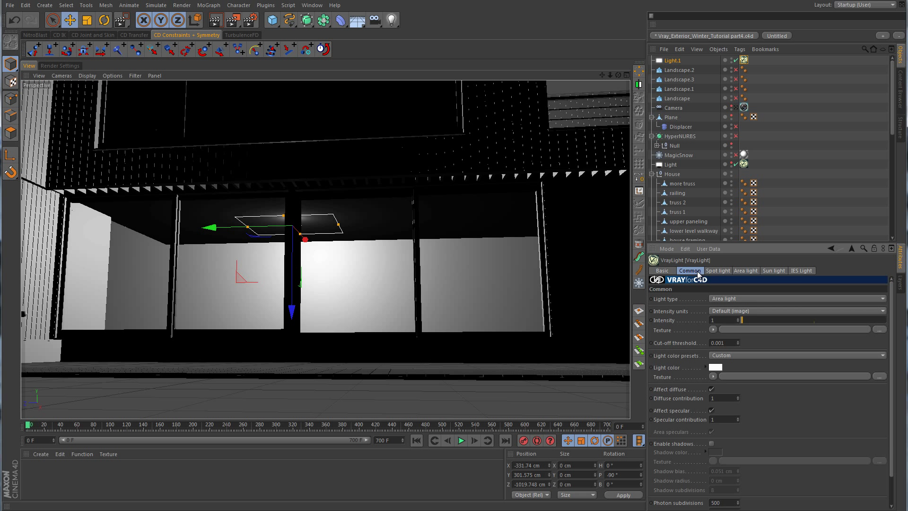
click(710, 444)
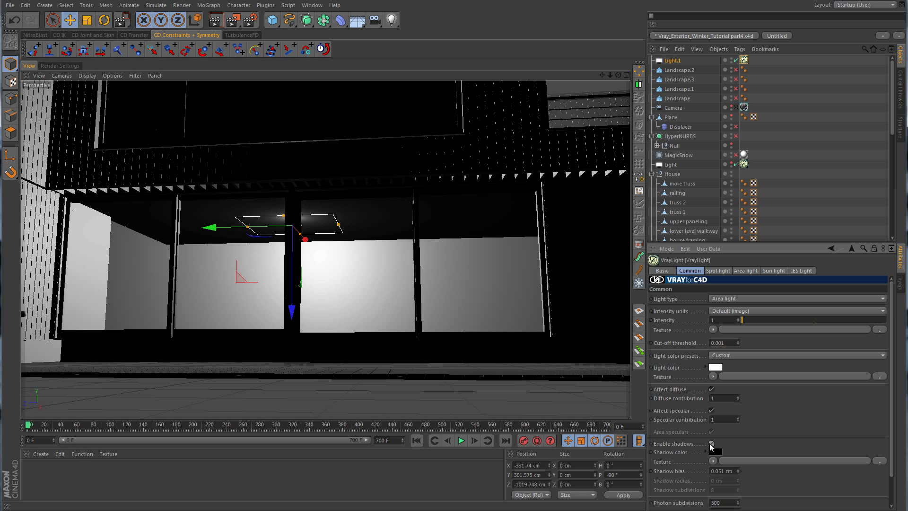
- Set the area light's color to a warm yellow with hue 48°, saturation 62.81% and value 100%
click(715, 367)
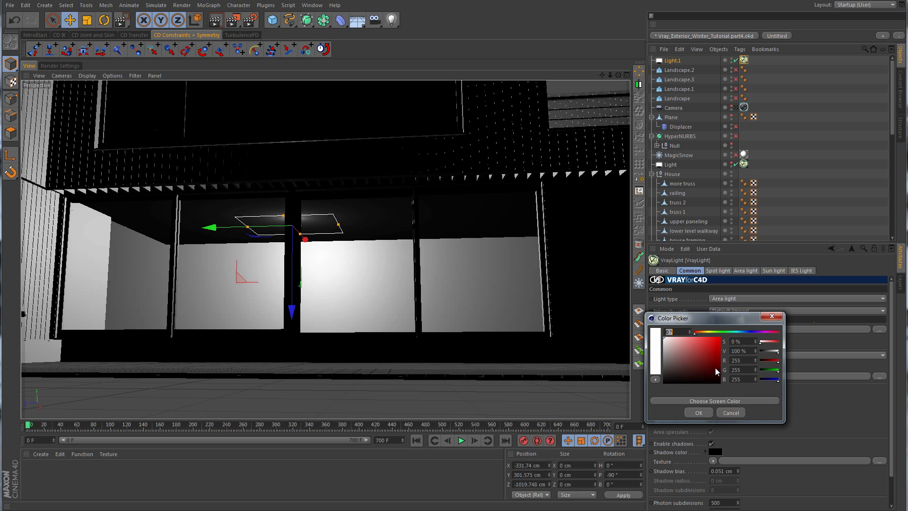
click(705, 333)
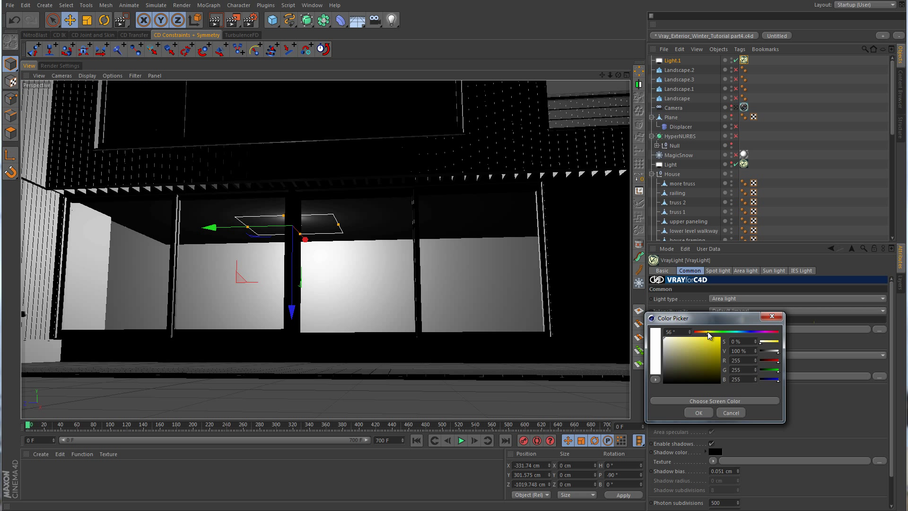
click(699, 340)
drag(700, 339, 700, 338)
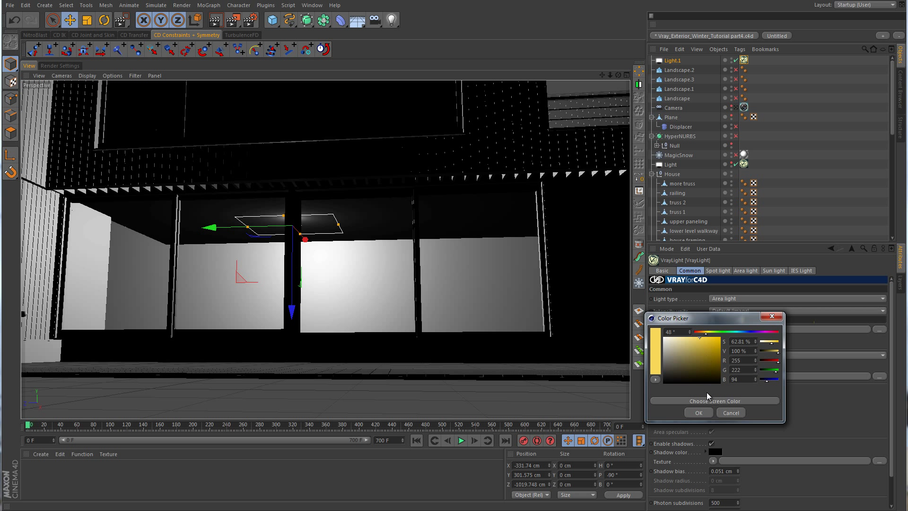
click(698, 412)
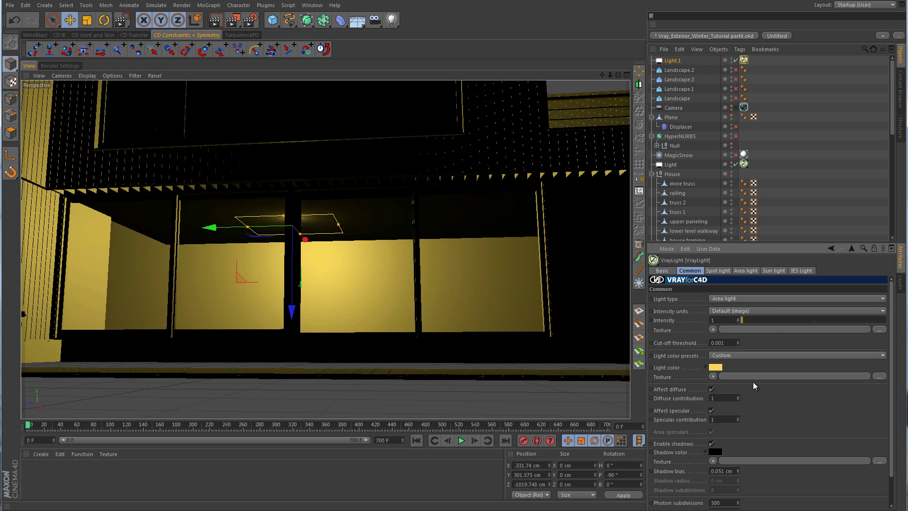
- Turn off No decay in the VrayLight tag's area light settings, comparing the light with and without decay
click(745, 271)
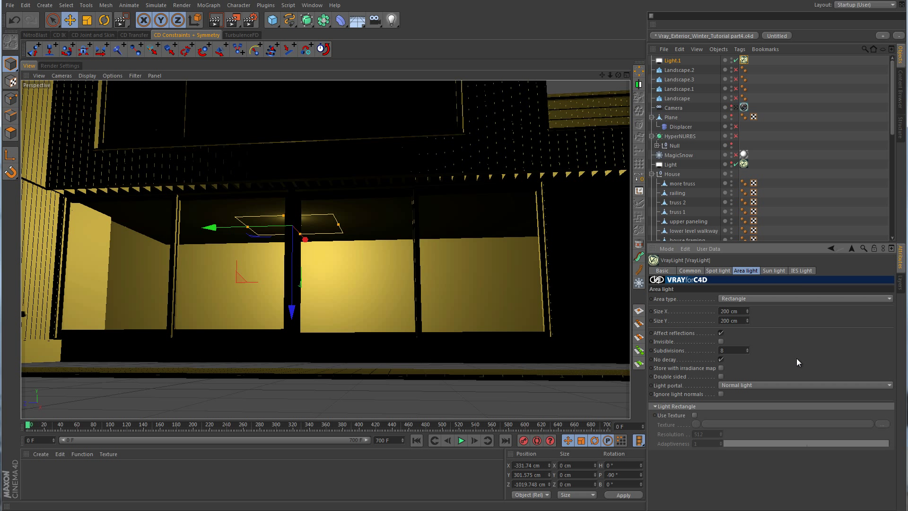
click(720, 359)
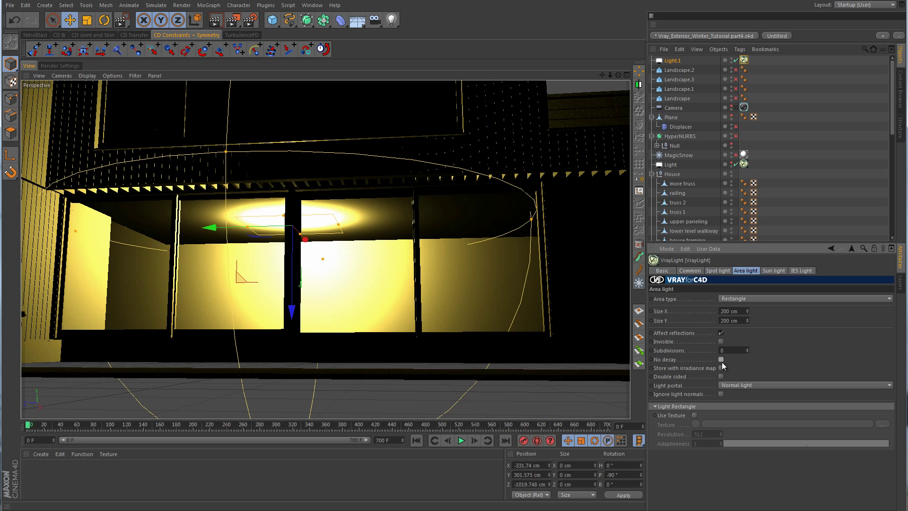
click(720, 360)
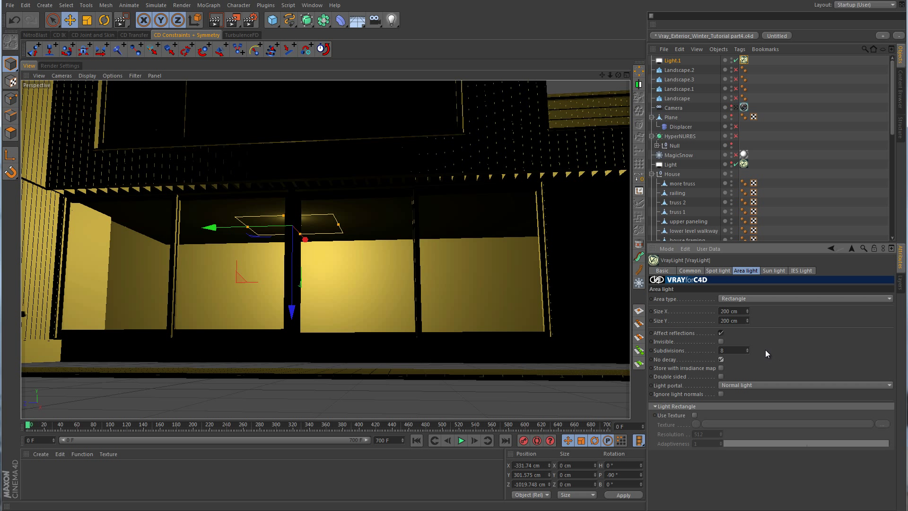
click(722, 359)
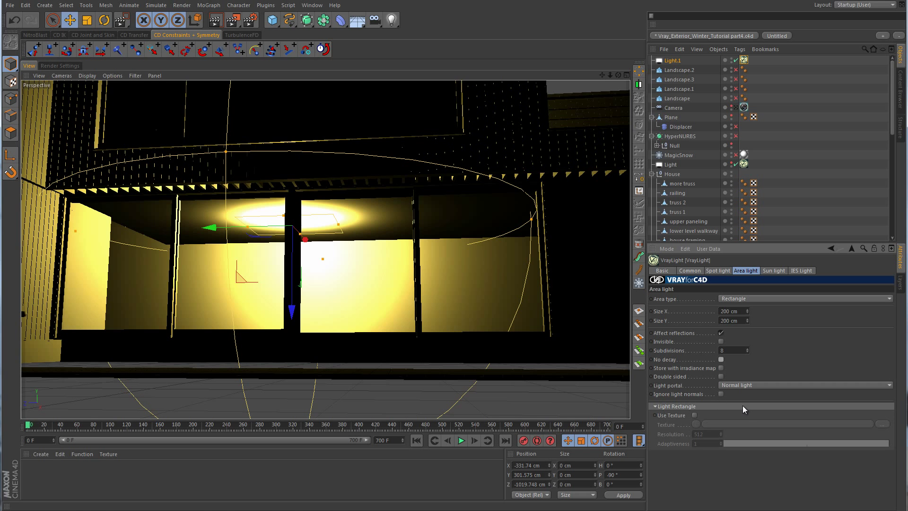
- Look through the scene camera and render a test region around the ground-floor windows
scroll(488, 280, down, 10)
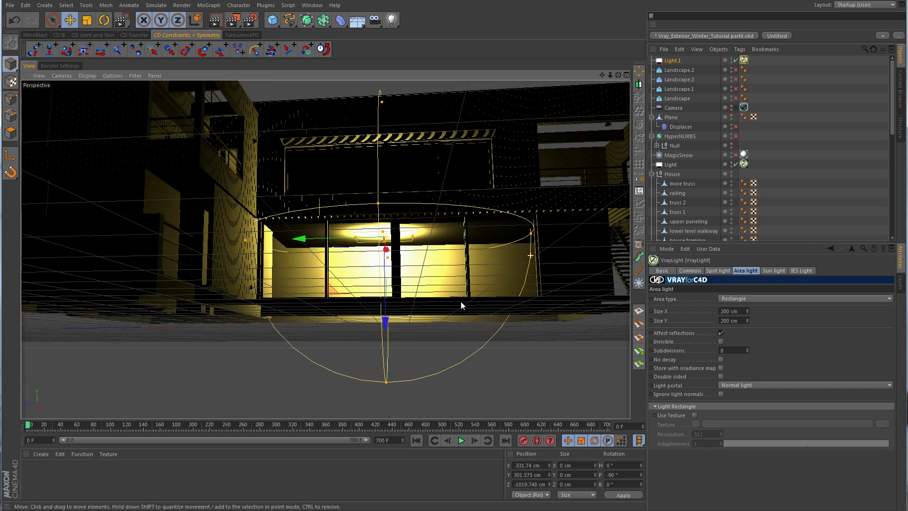
alt+middle_drag(466, 285, 428, 243)
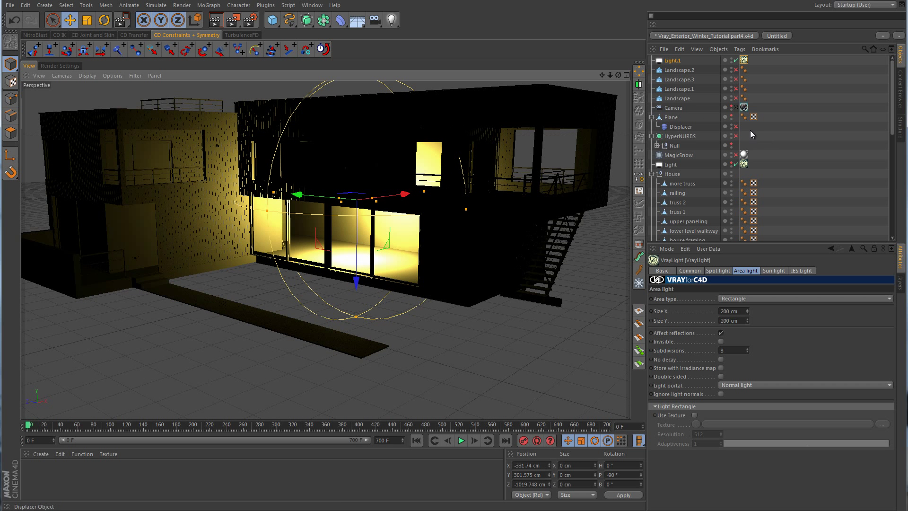
click(735, 108)
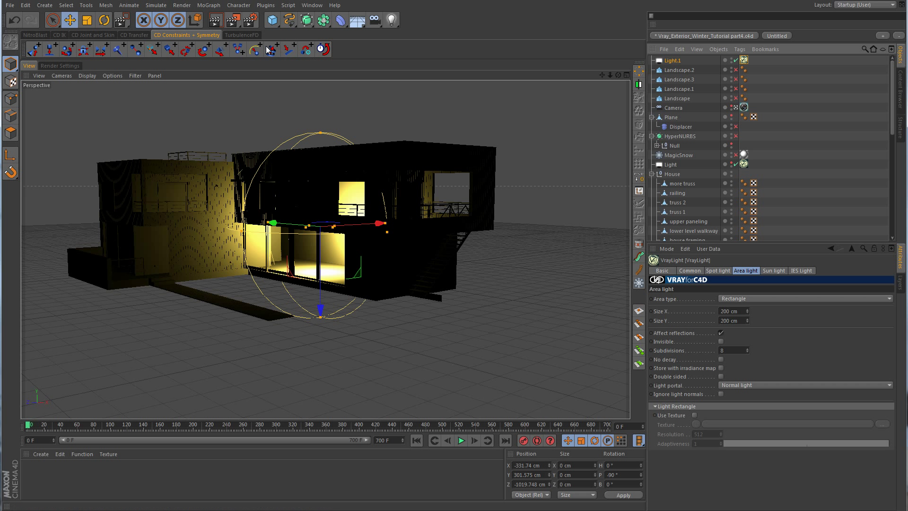
click(233, 20)
click(273, 33)
drag(216, 207, 365, 326)
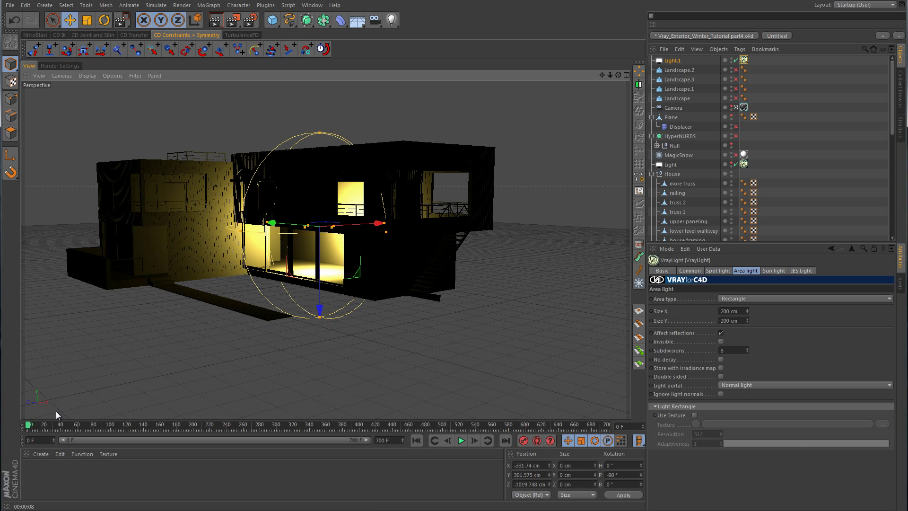
- Create a VrayAdvancedMaterial and name it "frosted glass"
click(45, 454)
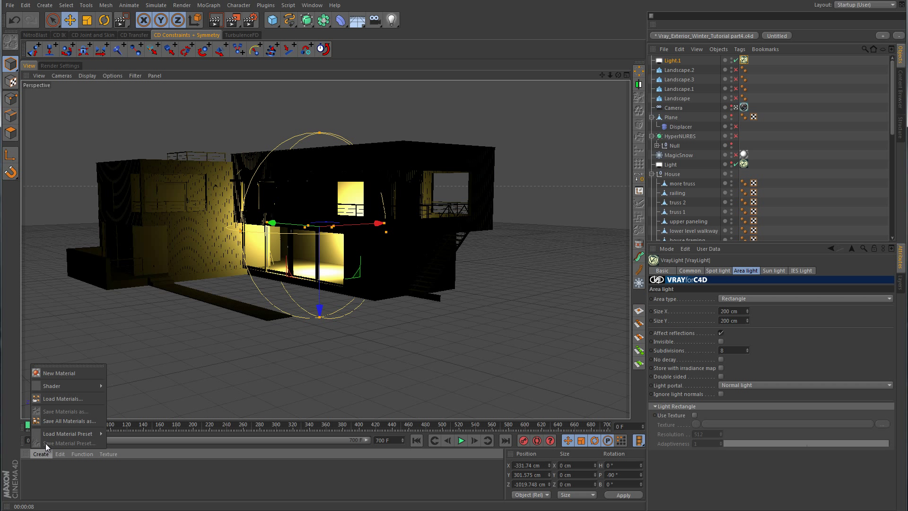
mouse_move(61, 386)
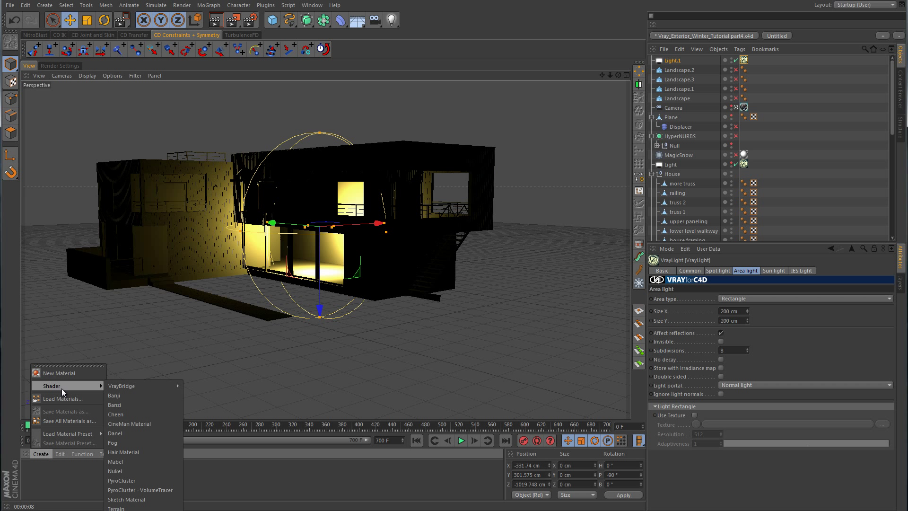
mouse_move(137, 385)
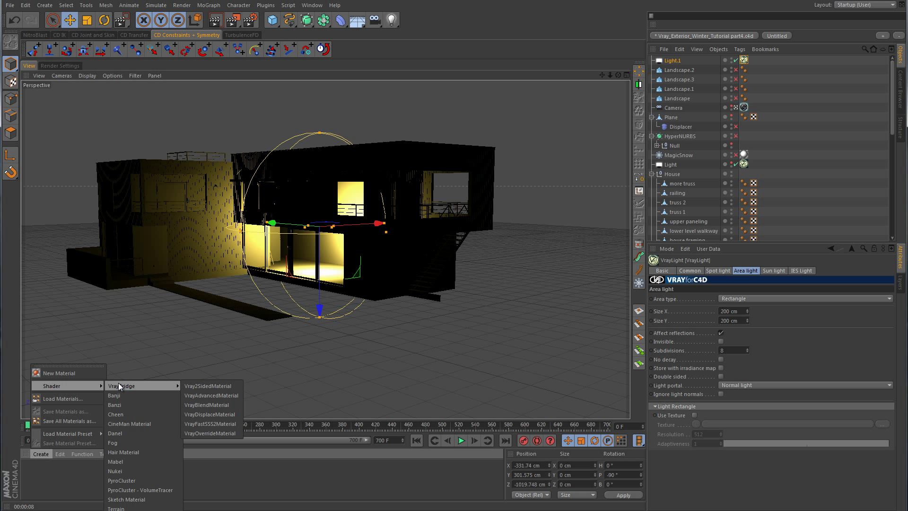
click(233, 396)
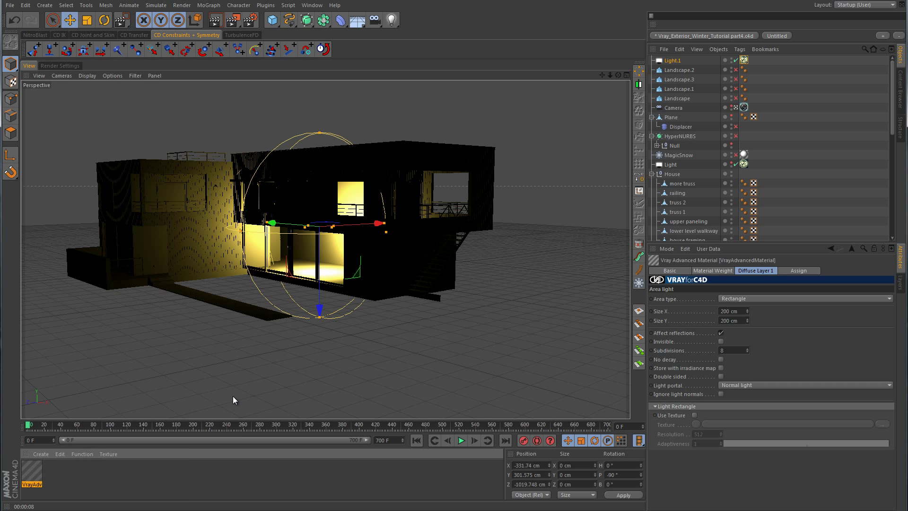
double_click(32, 471)
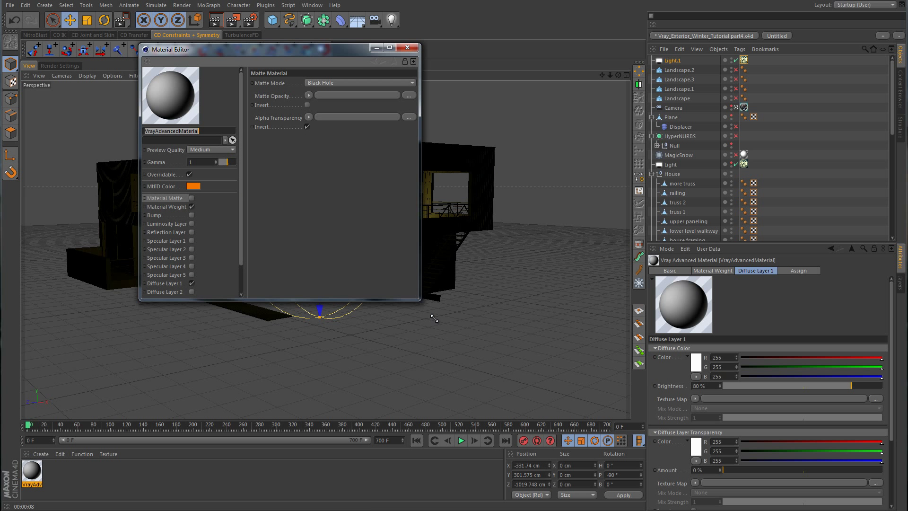
drag(415, 305, 493, 383)
click(164, 198)
text(f)
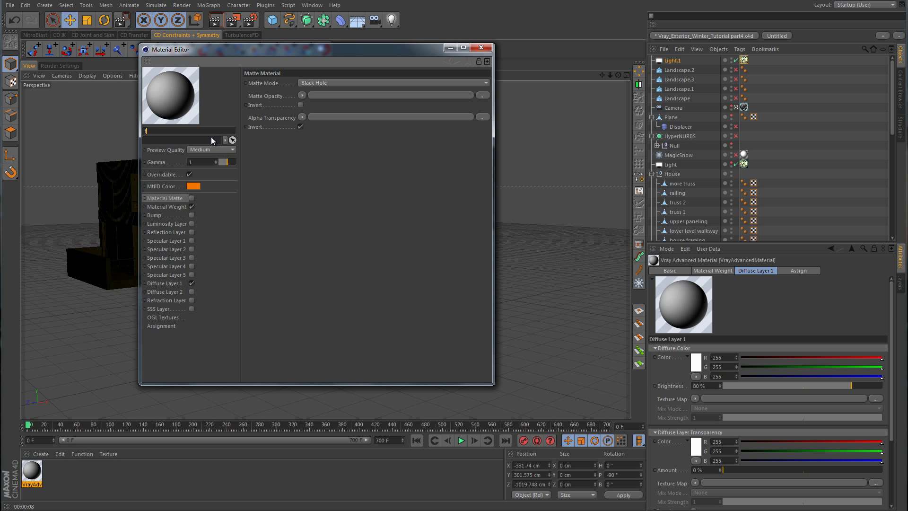
text(rosted glass)
key(Return)
- Disable the frosted glass material's Diffuse Layer 1 and enable its Refraction Layer with IOR 1 and glossiness 0.75
click(192, 283)
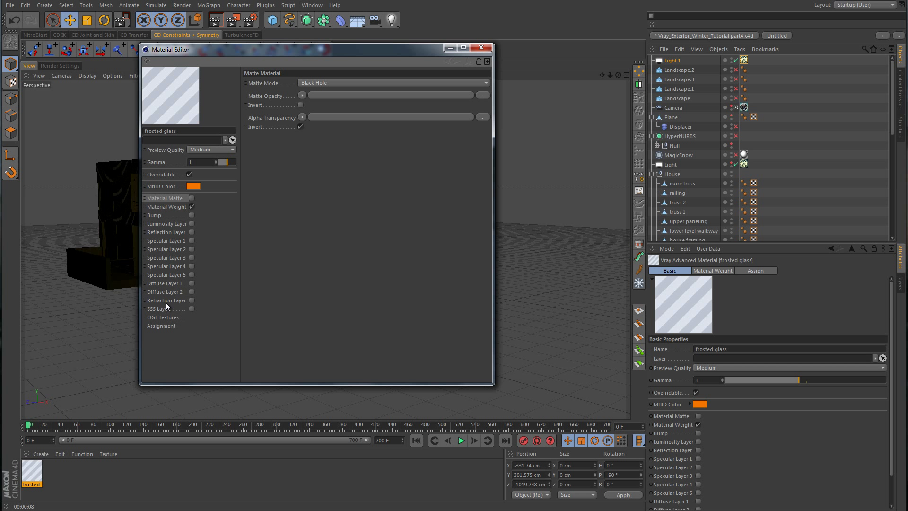
click(192, 301)
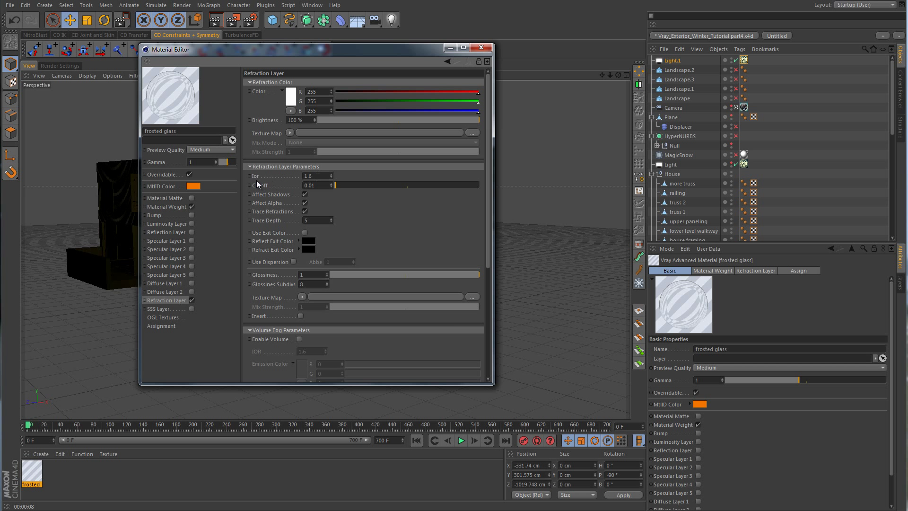
click(320, 176)
key(BackSpace)
key(BackSpace)
key(Return)
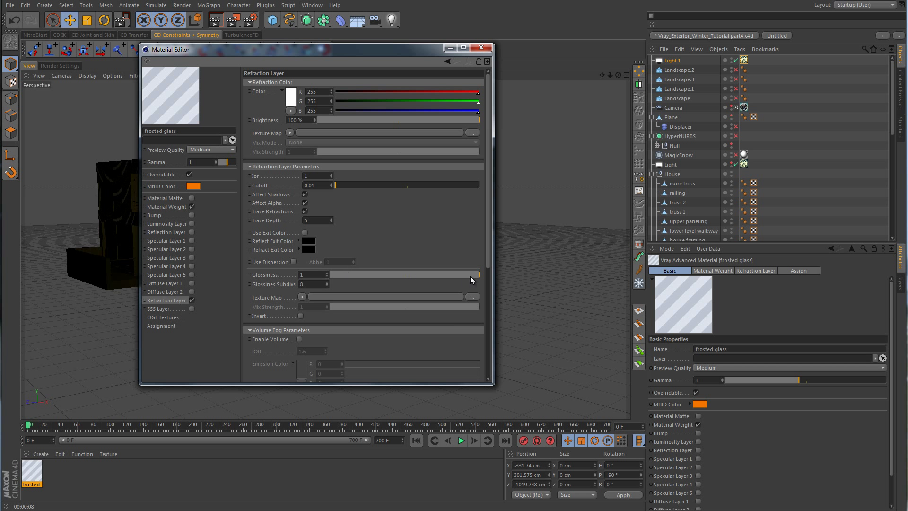
drag(479, 279, 443, 280)
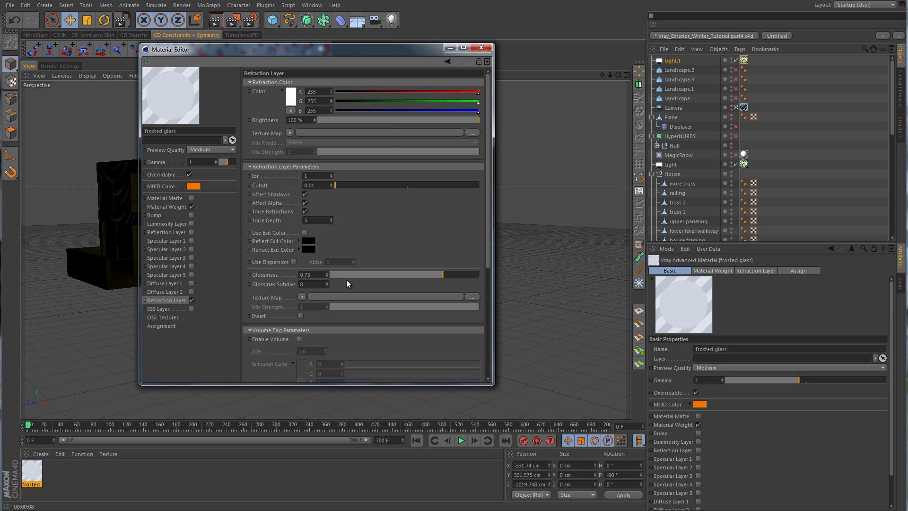
click(481, 48)
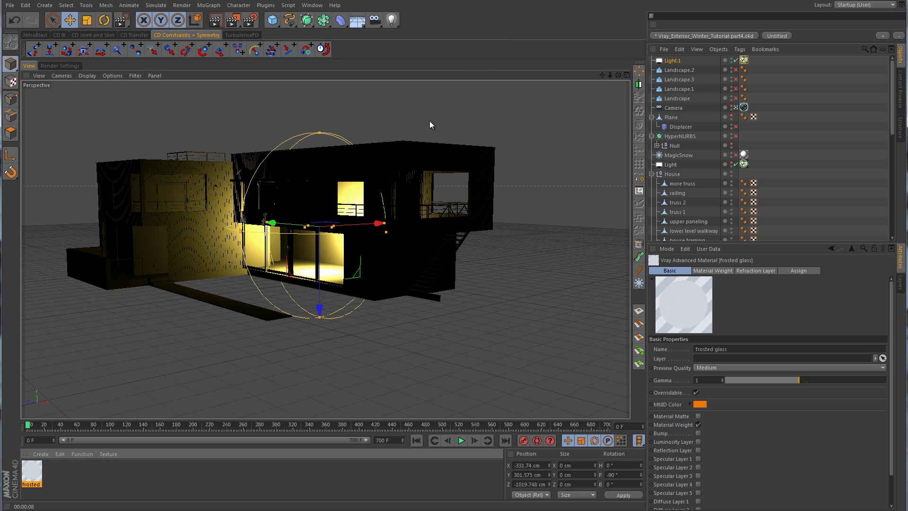
- Enable Specular Layer 1 on the frosted glass material with highlight glossiness 0.8 and reflection glossiness 0.85
double_click(33, 473)
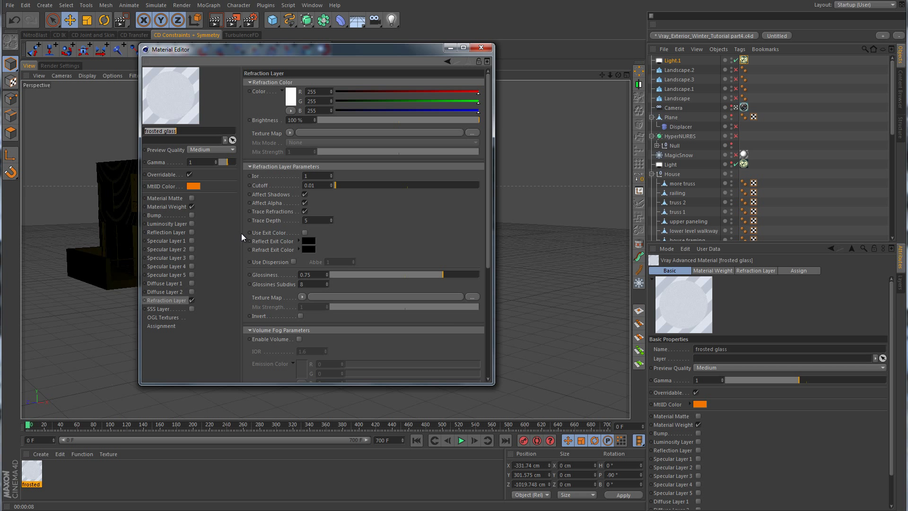
click(192, 242)
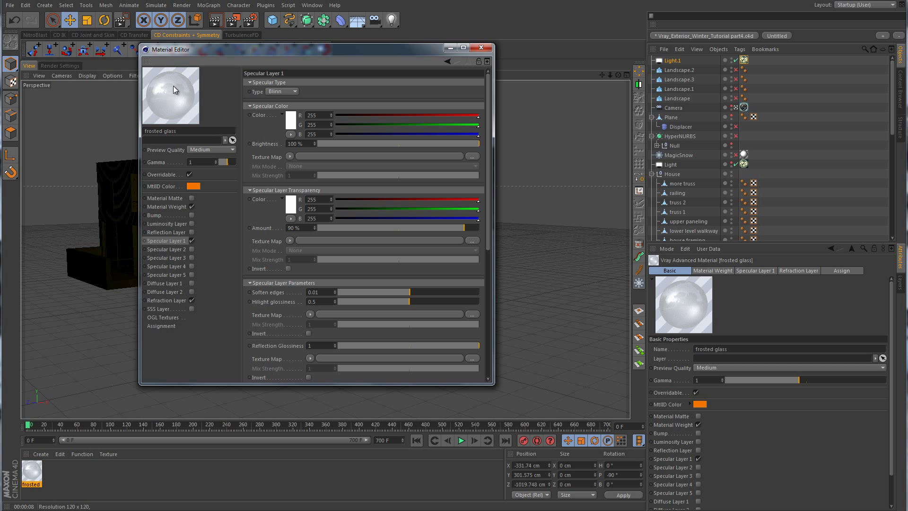
drag(489, 236, 494, 302)
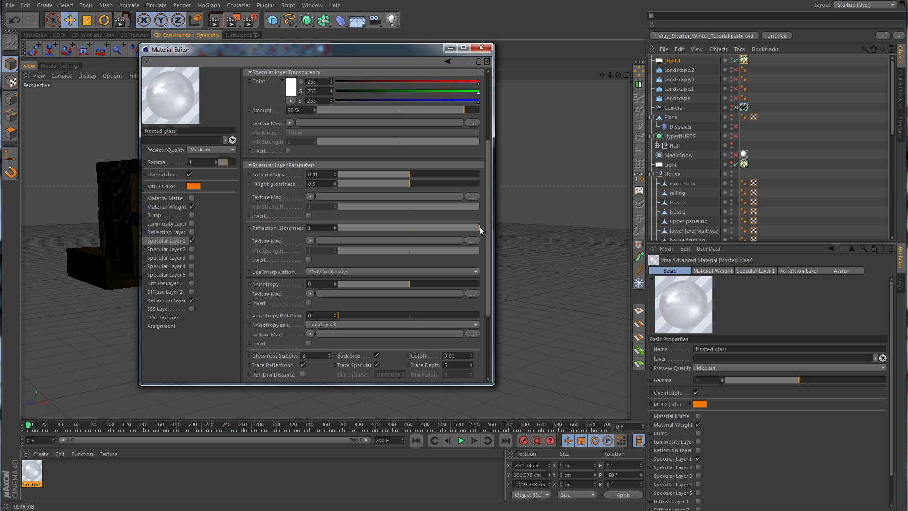
drag(479, 228, 459, 228)
drag(488, 282, 489, 345)
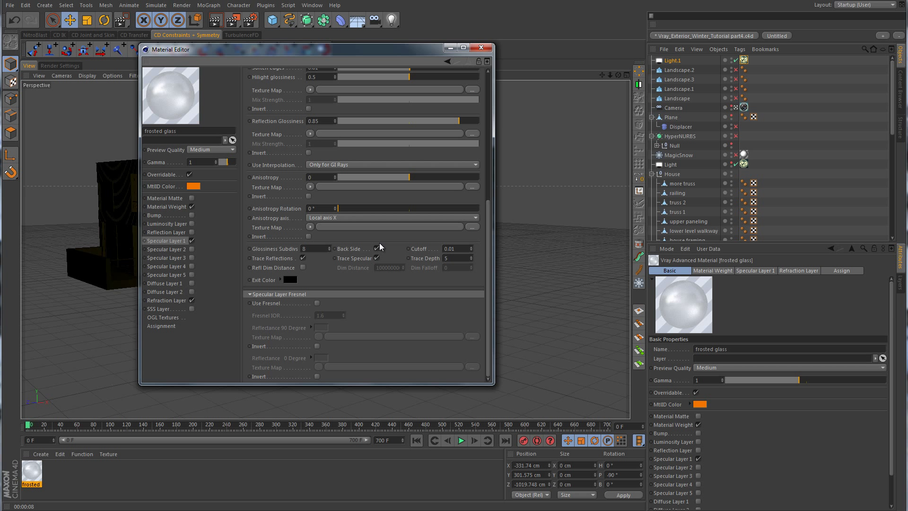
drag(489, 328, 477, 242)
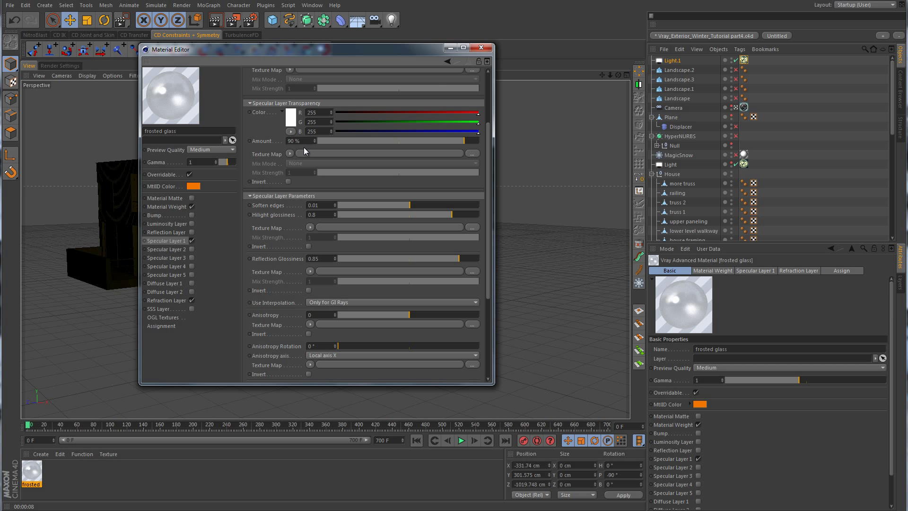
click(481, 48)
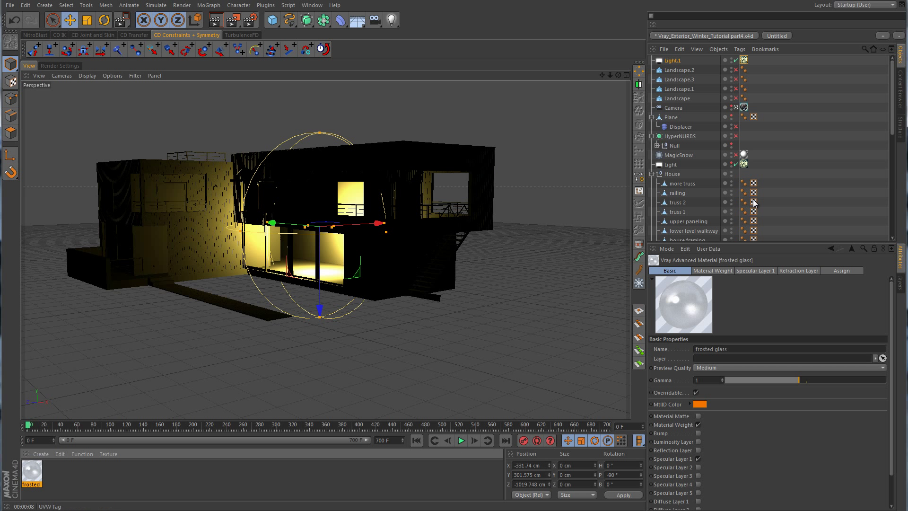
- Apply the frosted glass material to window 3, window 2 and window 1 in the lower windows group
scroll(737, 189, down, 4)
click(656, 136)
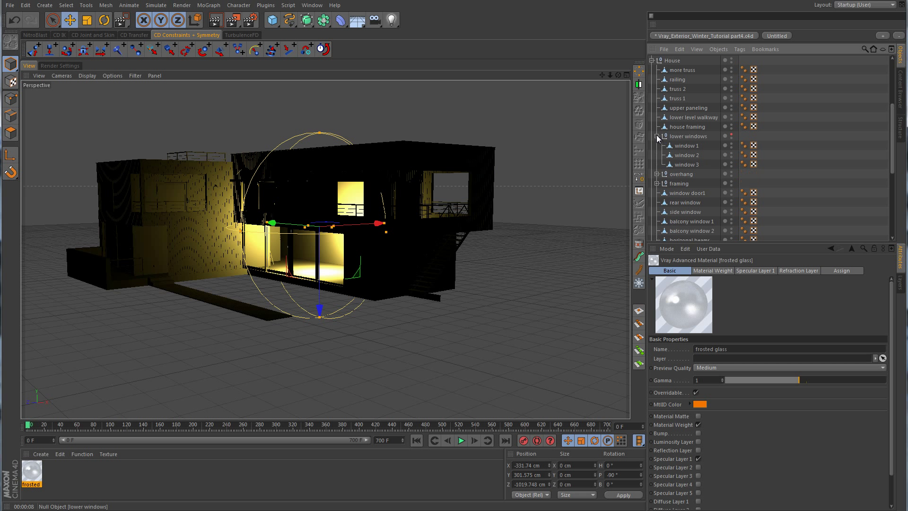
drag(38, 469, 693, 165)
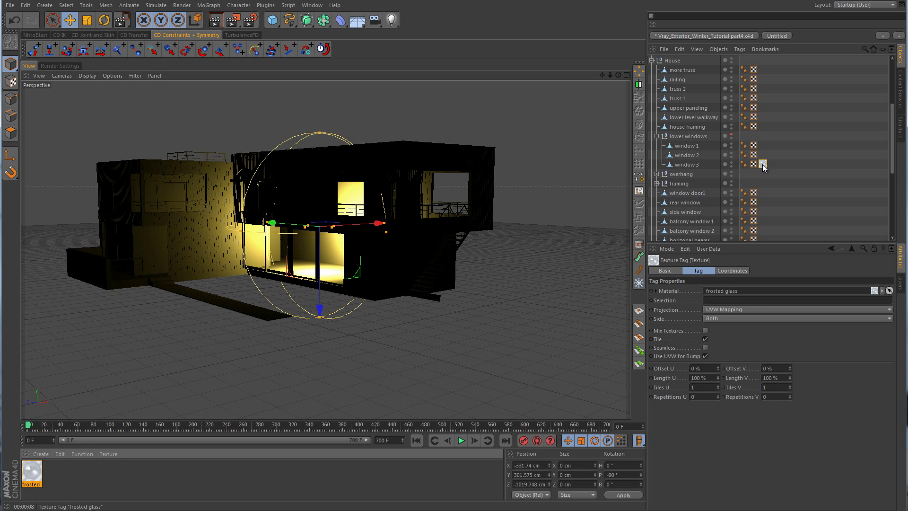
ctrl+drag(763, 163, 763, 155)
drag(762, 154, 762, 146)
- Select windows 1 to 3 and render a test region over the ground-floor windows
click(685, 146)
shift+click(686, 164)
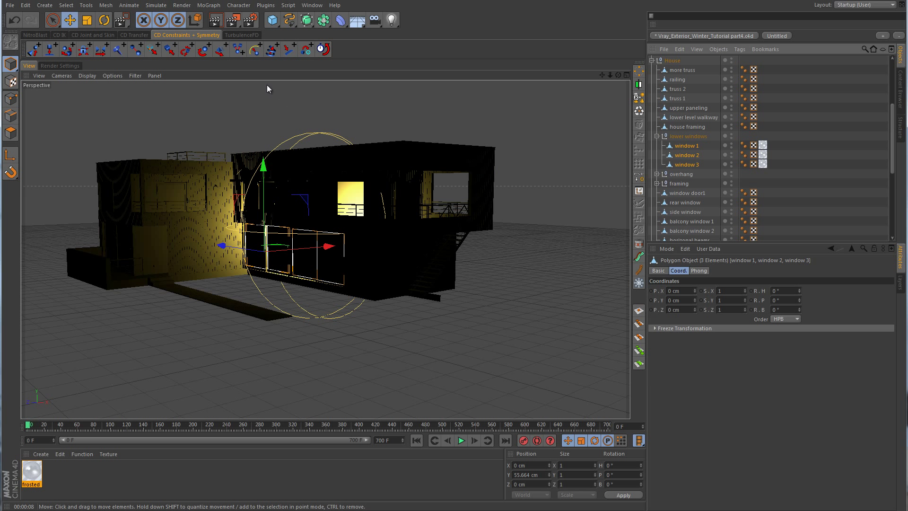
drag(233, 20, 274, 34)
drag(209, 195, 362, 351)
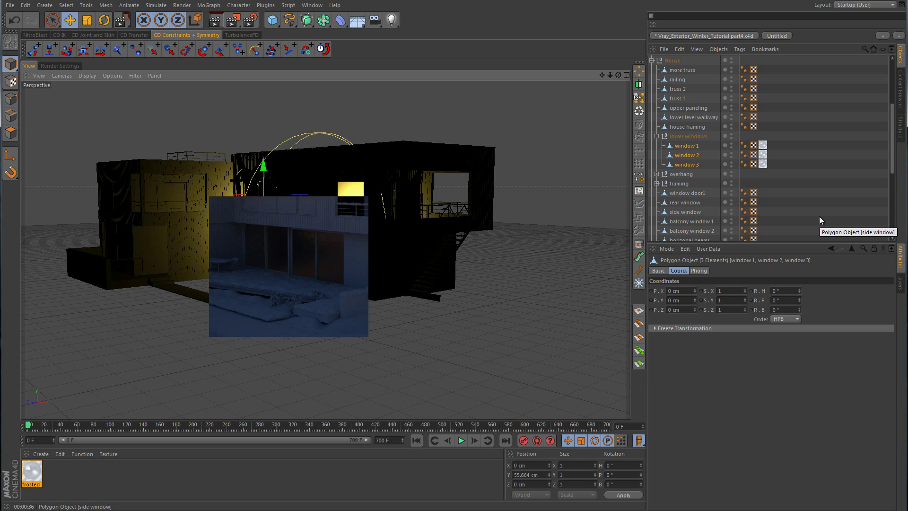
- Set the V-Ray intensity of Light.1 to 85
scroll(805, 180, up, 4)
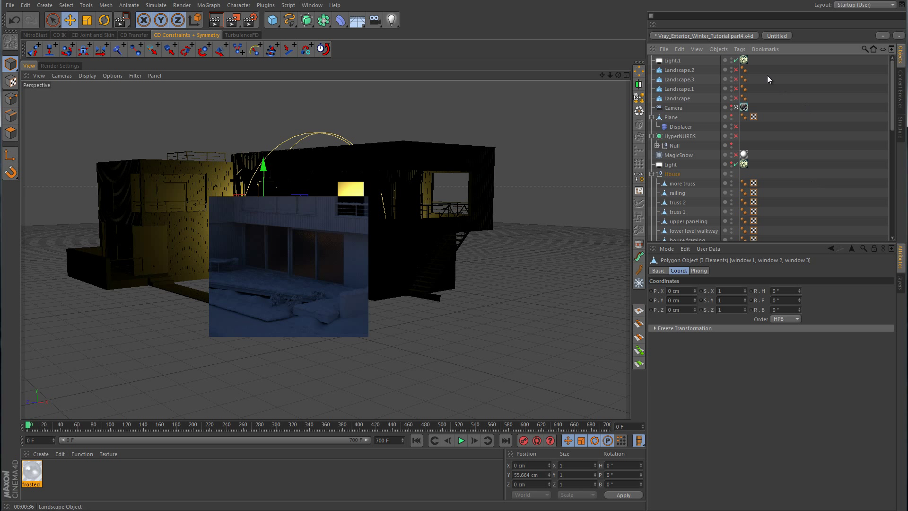
click(743, 59)
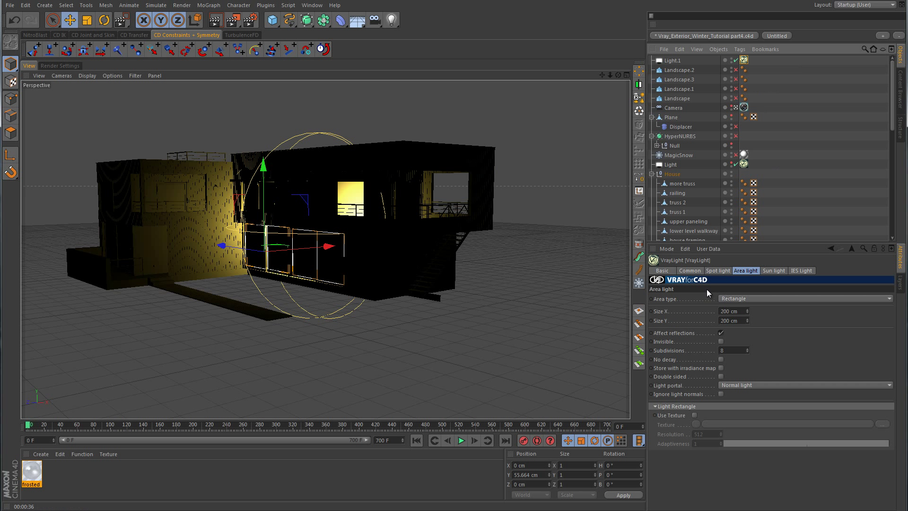
click(693, 271)
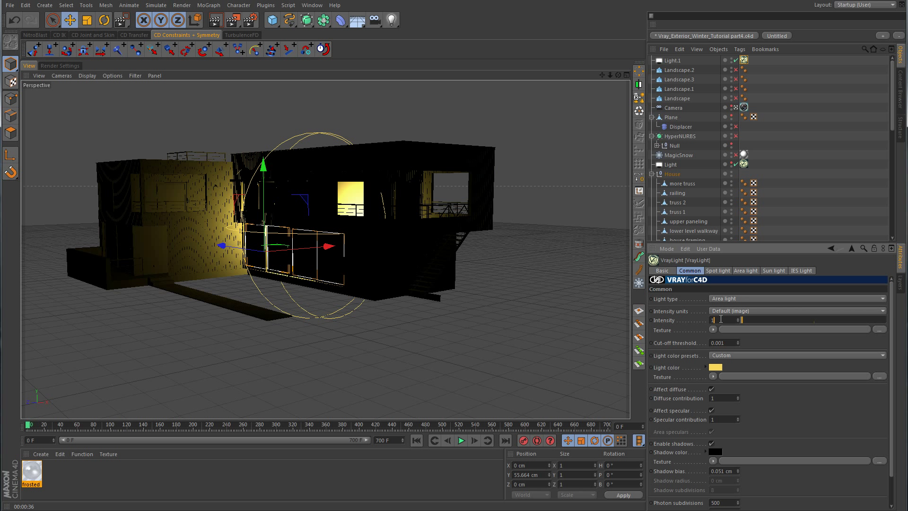
key(BackSpace)
text(85)
key(Return)
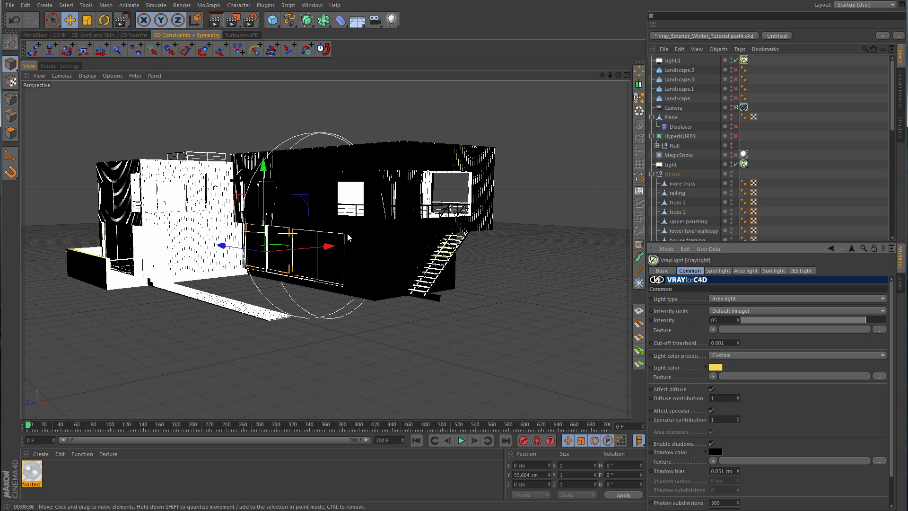
- Hide Light.1 in the viewport and render a test region over the ground-floor windows
click(735, 60)
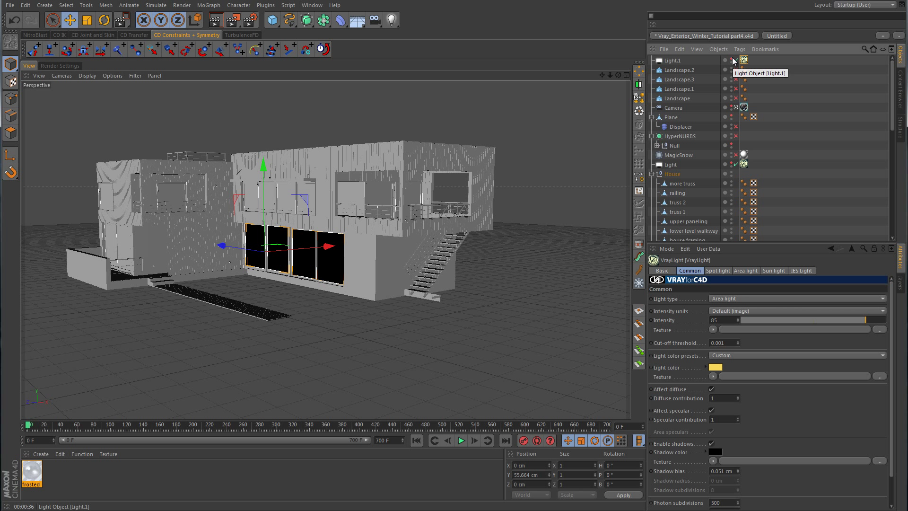
drag(233, 20, 251, 34)
drag(214, 204, 369, 363)
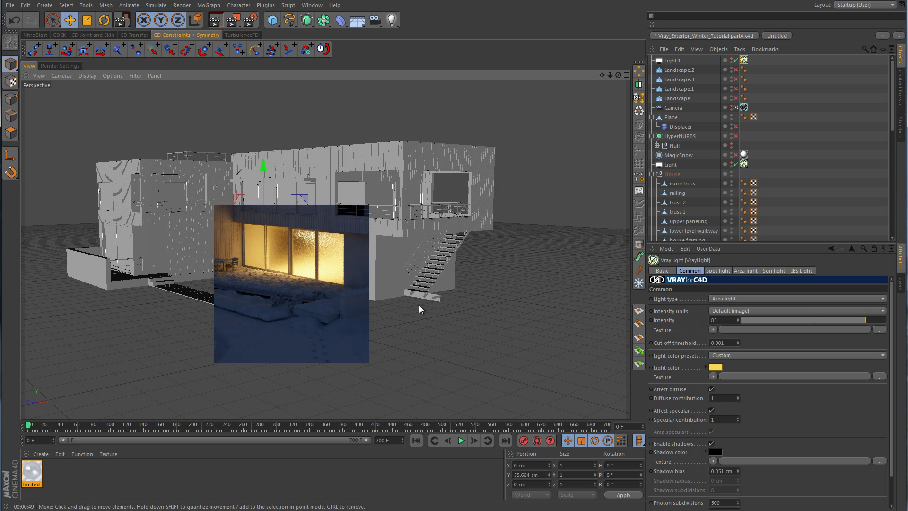
- Leave the camera view and duplicate Light.1 at the head of the object list
click(735, 108)
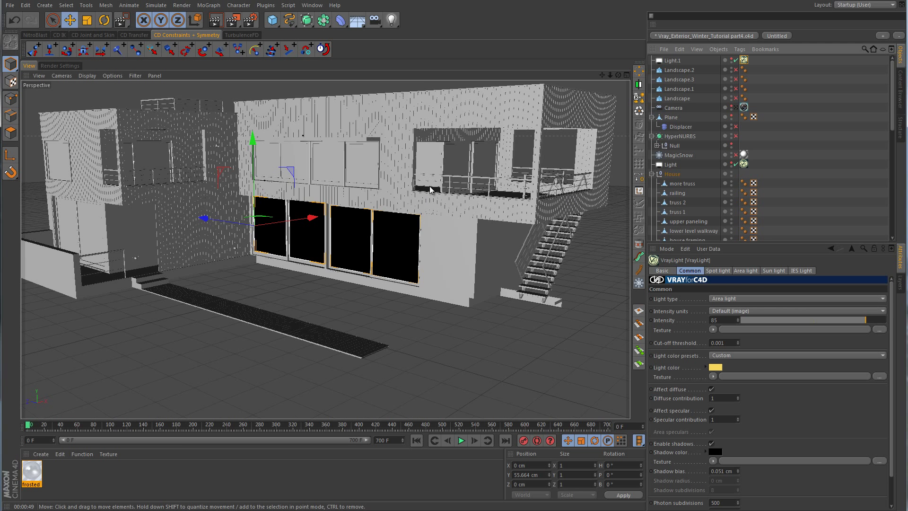
alt+drag(430, 189, 439, 227)
click(683, 61)
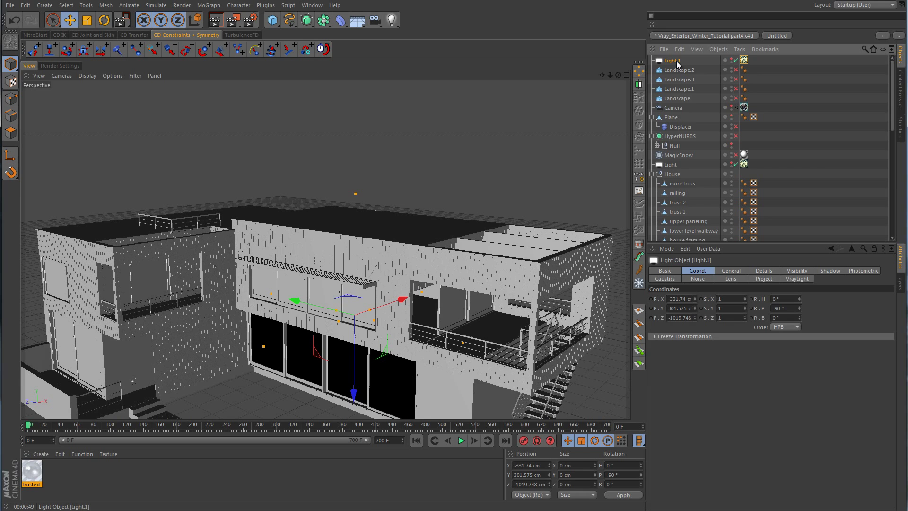
ctrl+drag(683, 62, 678, 56)
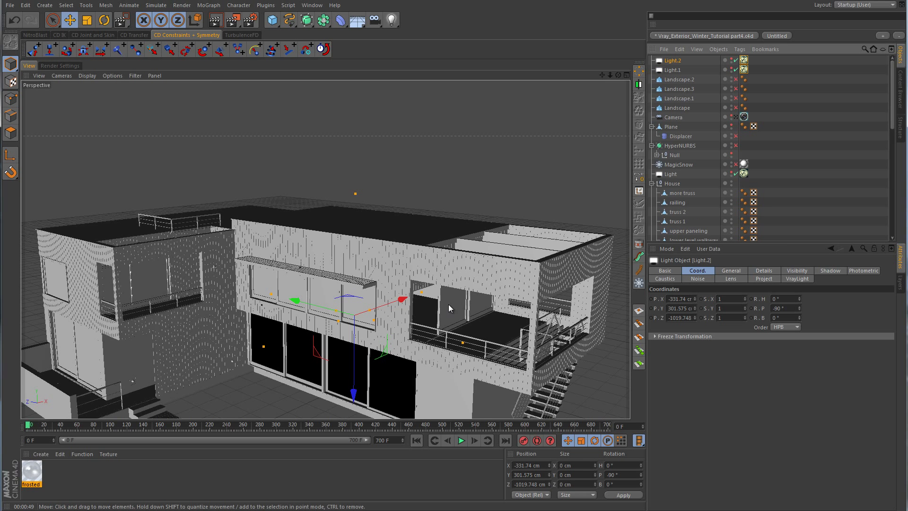
- Raise the duplicated light into the upper-floor room, to about Y 584 cm
scroll(448, 304, up, 10)
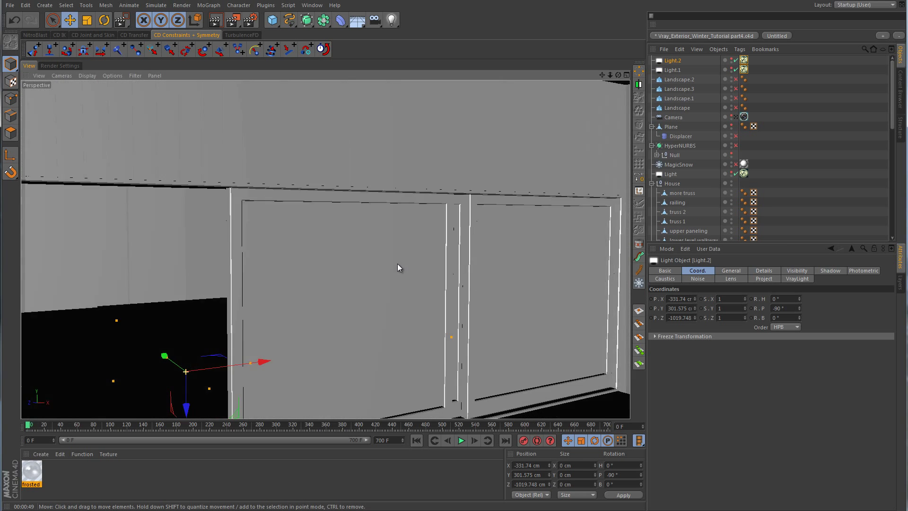
alt+drag(397, 263, 372, 222)
drag(267, 414, 267, 222)
scroll(333, 217, up, 5)
alt+drag(358, 206, 412, 277)
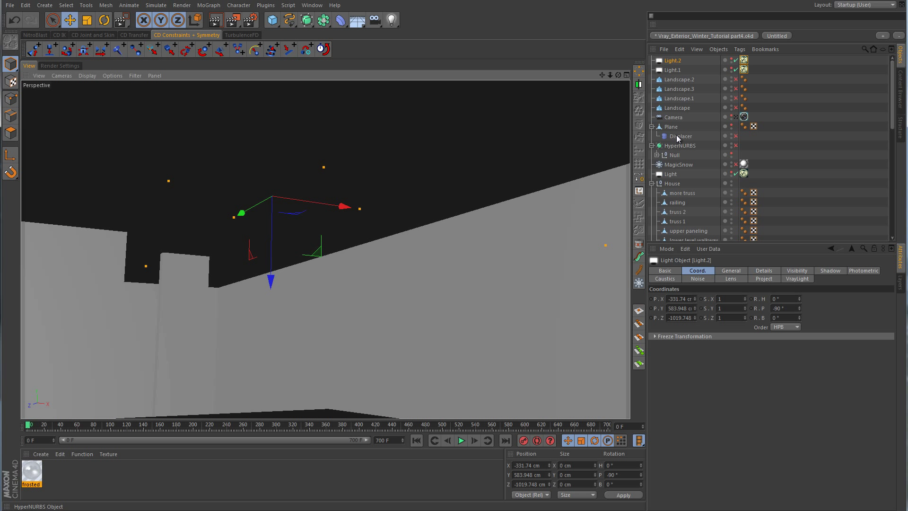
- Show Light.2 in the viewport at intensity 1 and raise it to about Y 608 cm, just below the upper-floor ceiling
click(735, 60)
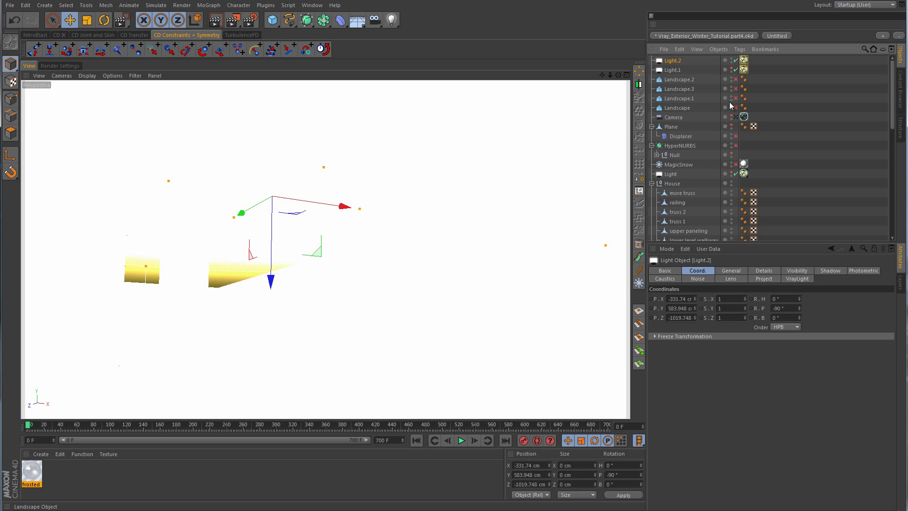
click(744, 60)
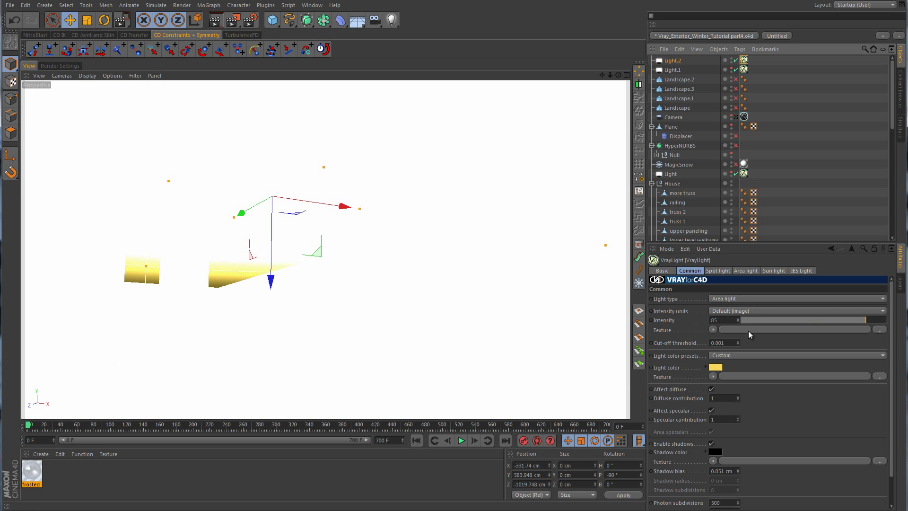
click(712, 320)
text(1)
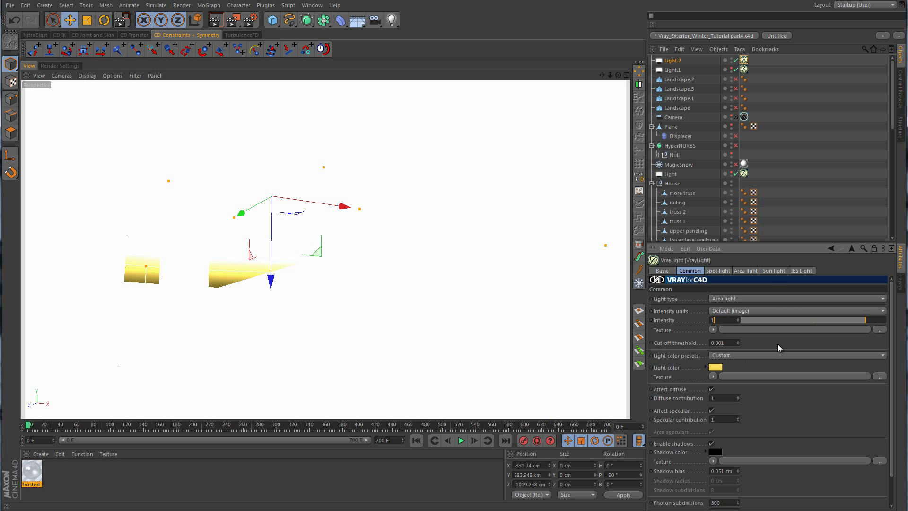
key(Return)
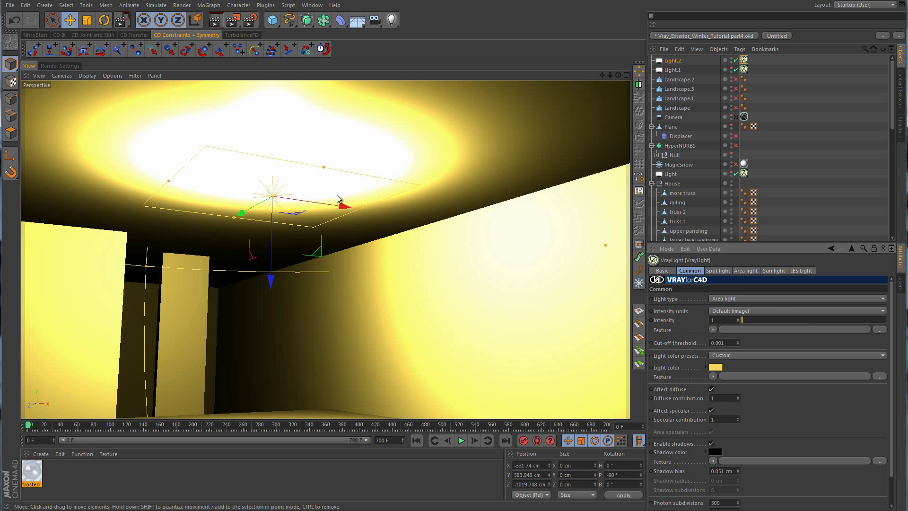
drag(270, 283, 274, 243)
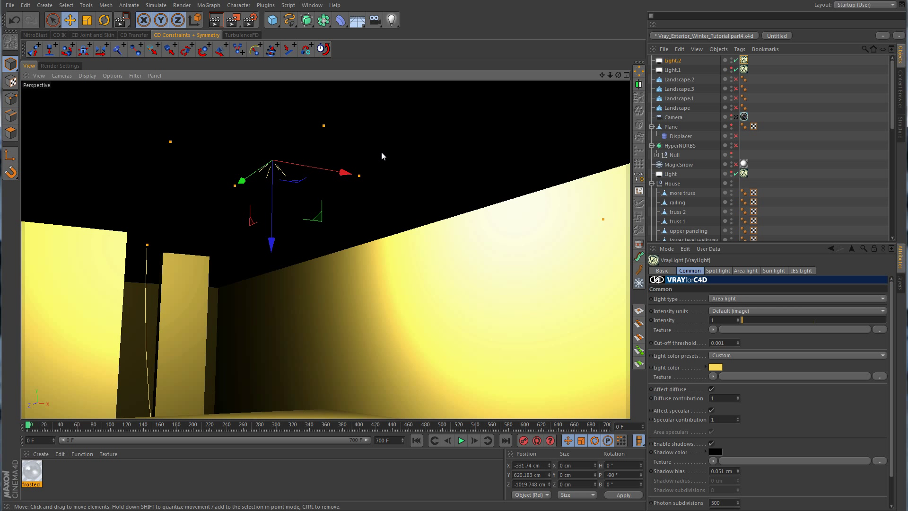
drag(275, 250, 272, 260)
- Set the V-Ray intensity of Light.2 to 50 and hide the light in the viewport
click(712, 320)
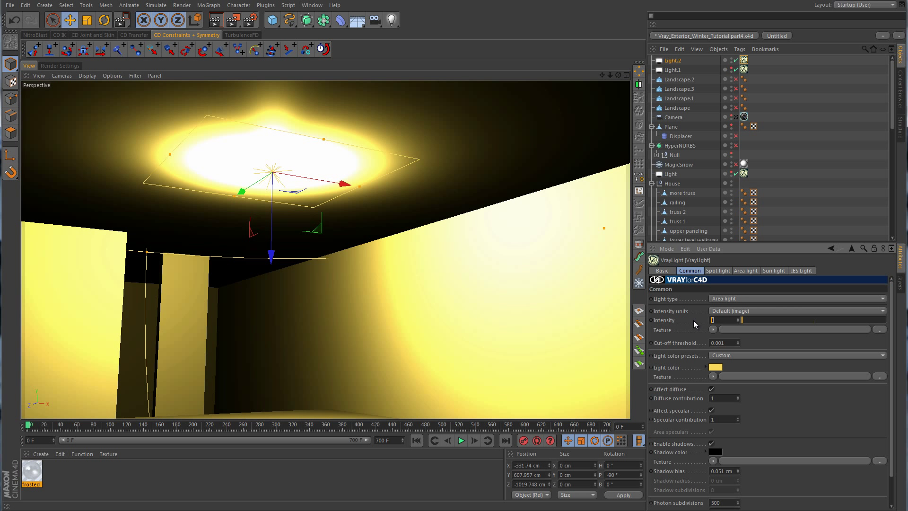
text(8)
key(BackSpace)
text(50)
key(Return)
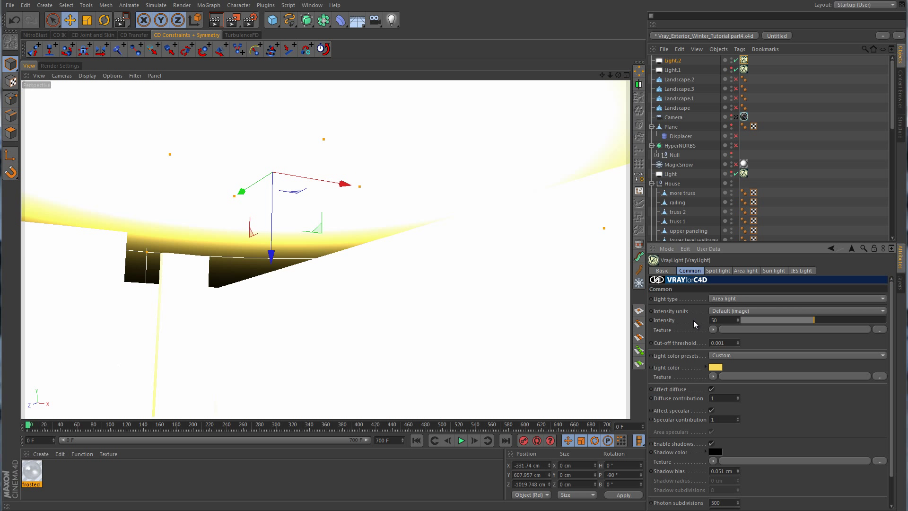
click(732, 60)
- Return to the camera view and apply the frosted glass material to windows 1 to 4 in the overhang's windows group
click(735, 117)
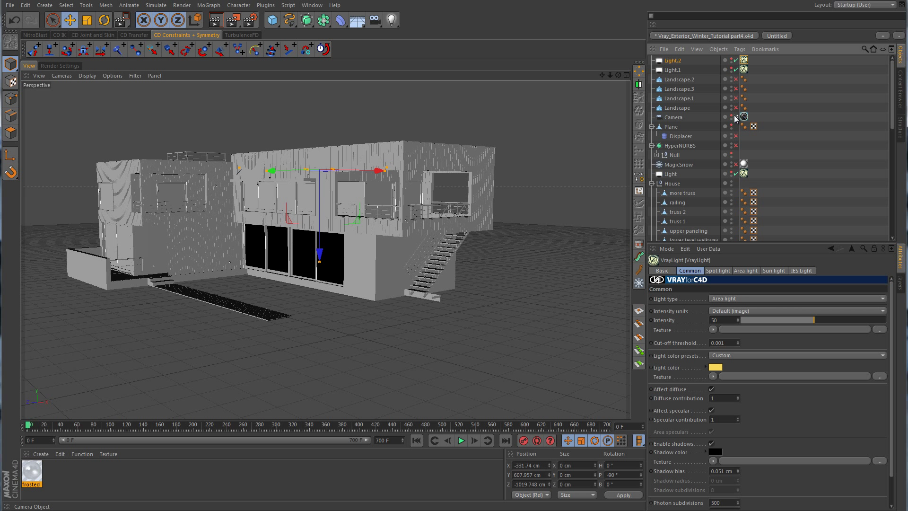
click(308, 194)
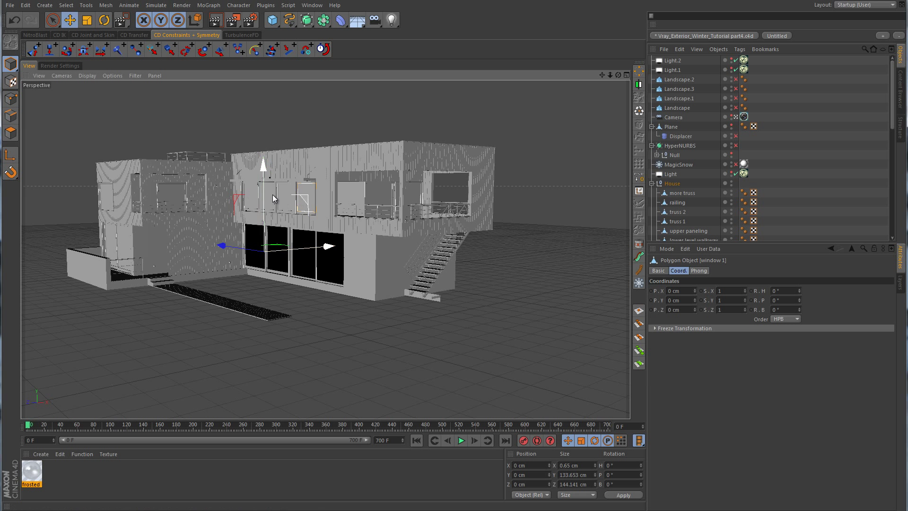
scroll(711, 191, down, 6)
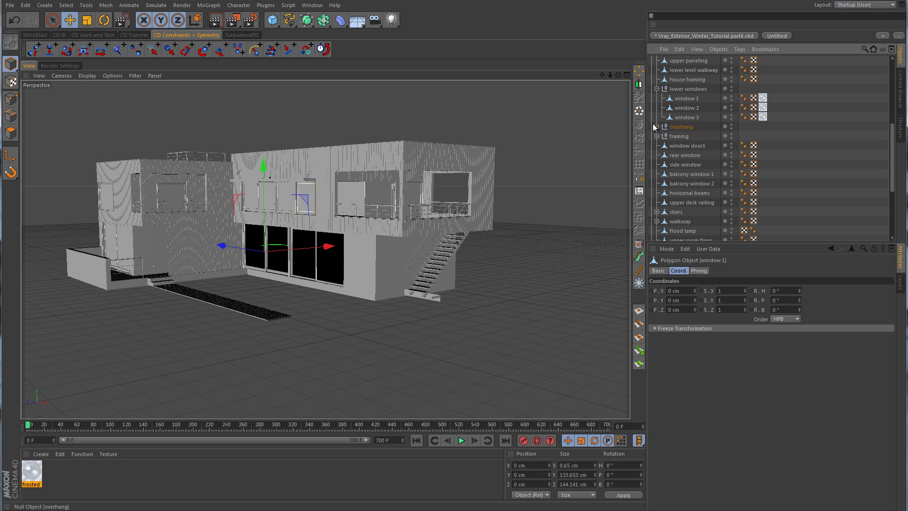
click(656, 127)
click(661, 136)
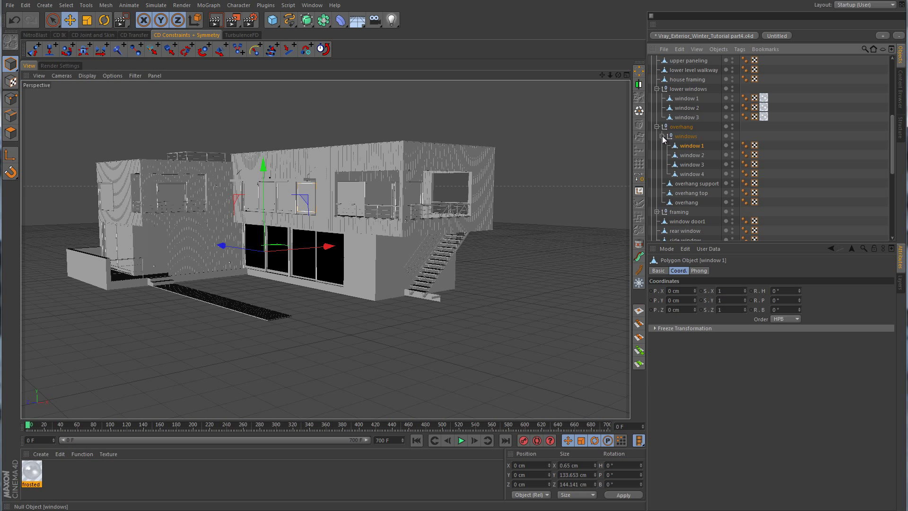
drag(33, 473, 297, 446)
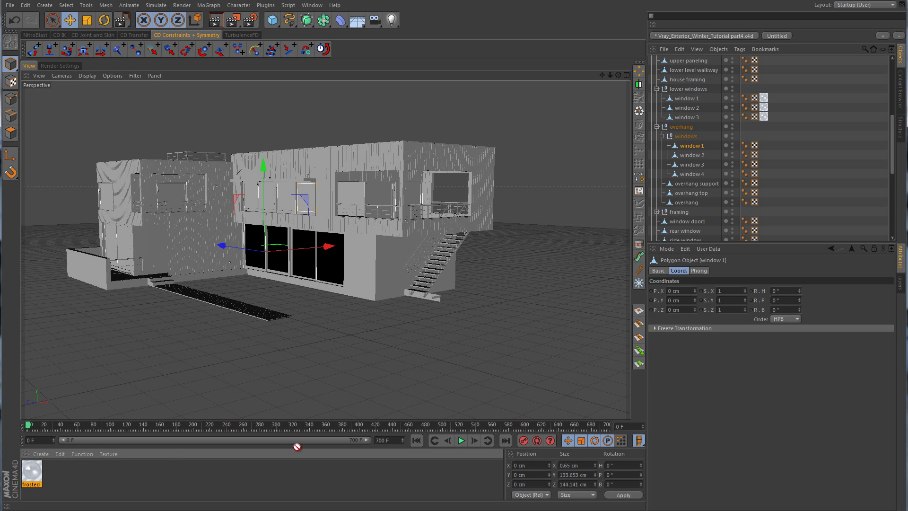
drag(704, 177, 705, 174)
ctrl+drag(764, 173, 763, 154)
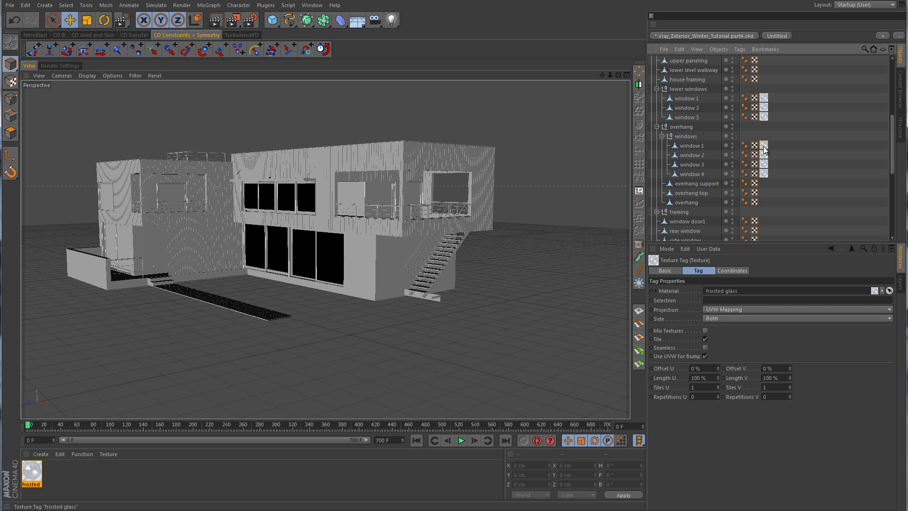
- Render a test region covering the upper and lower windows on the front of the house
click(235, 21)
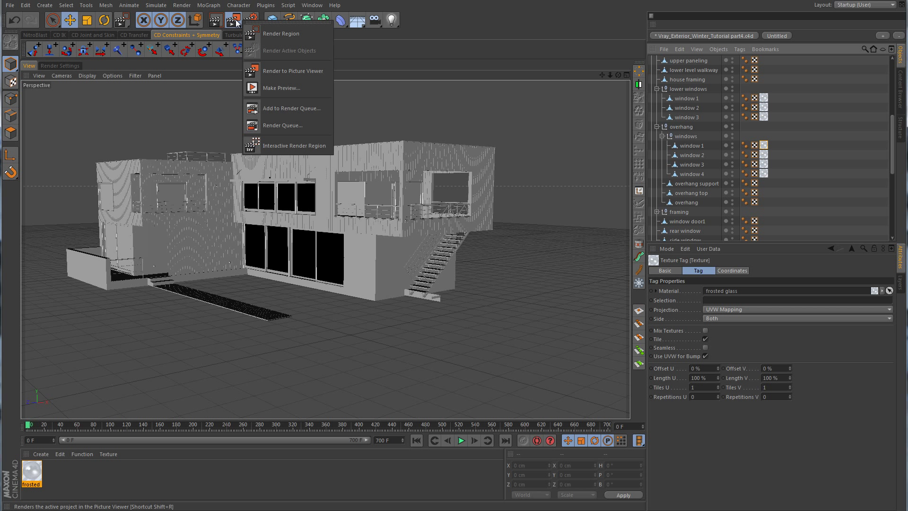
click(264, 33)
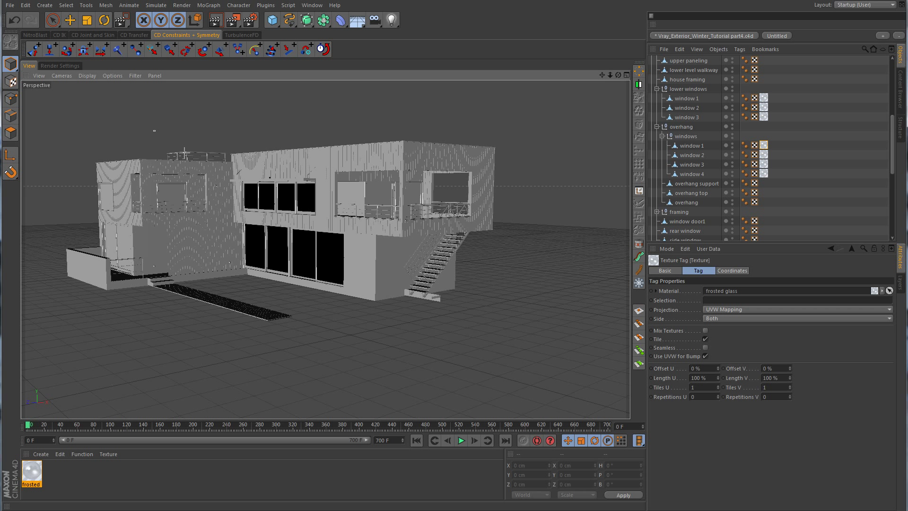
drag(153, 131, 380, 358)
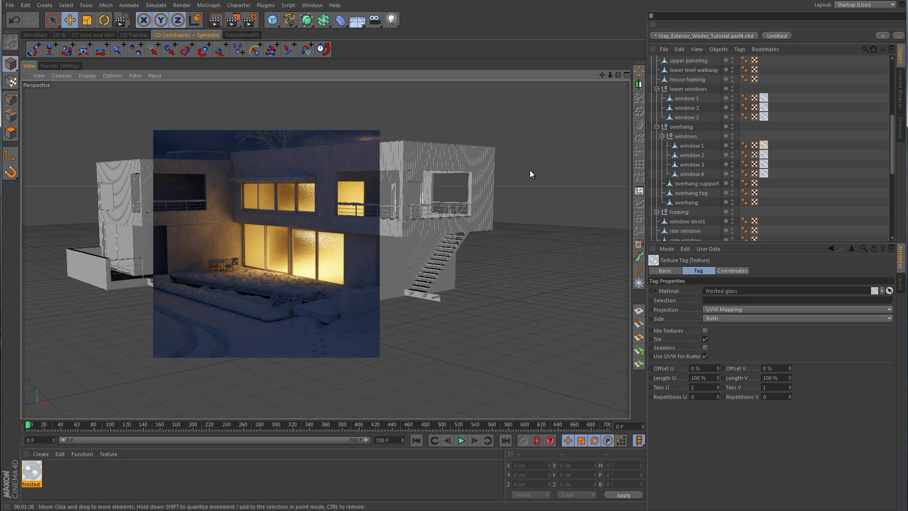
- Apply the frosted glass material to the last two sliding window objects, behind the upper front balcony
click(371, 195)
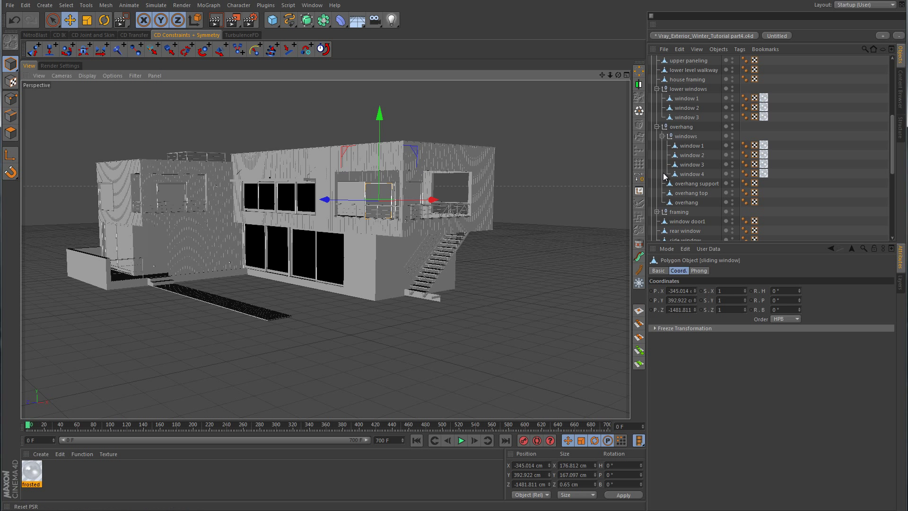
scroll(711, 163, down, 5)
scroll(711, 163, down, 2)
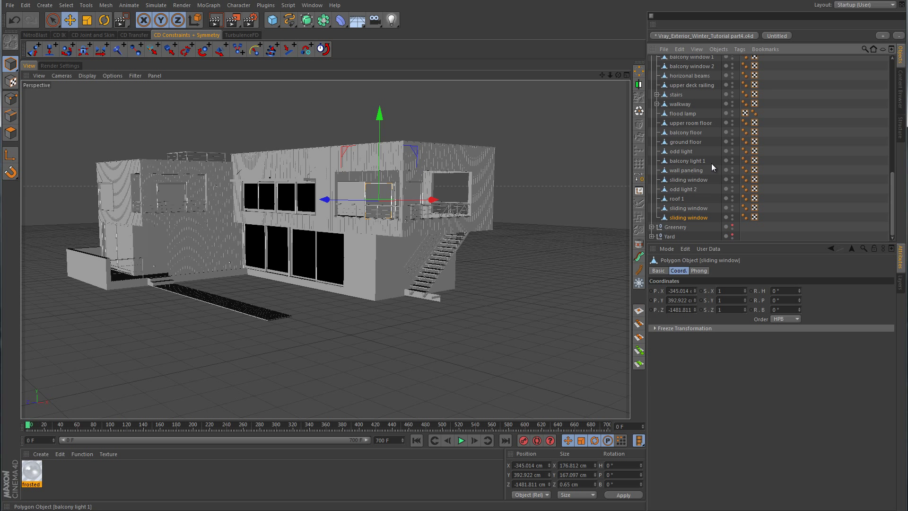
click(689, 208)
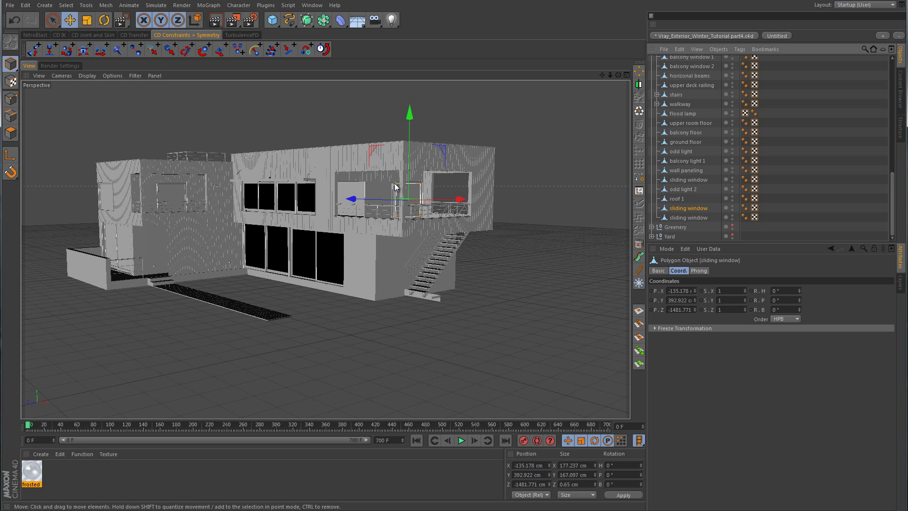
drag(34, 479, 691, 269)
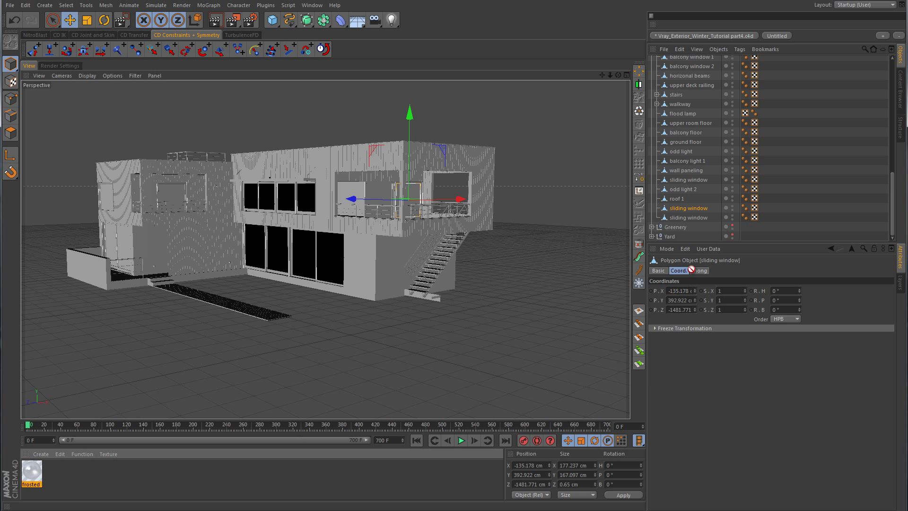
drag(685, 217, 697, 211)
ctrl+drag(763, 207, 763, 217)
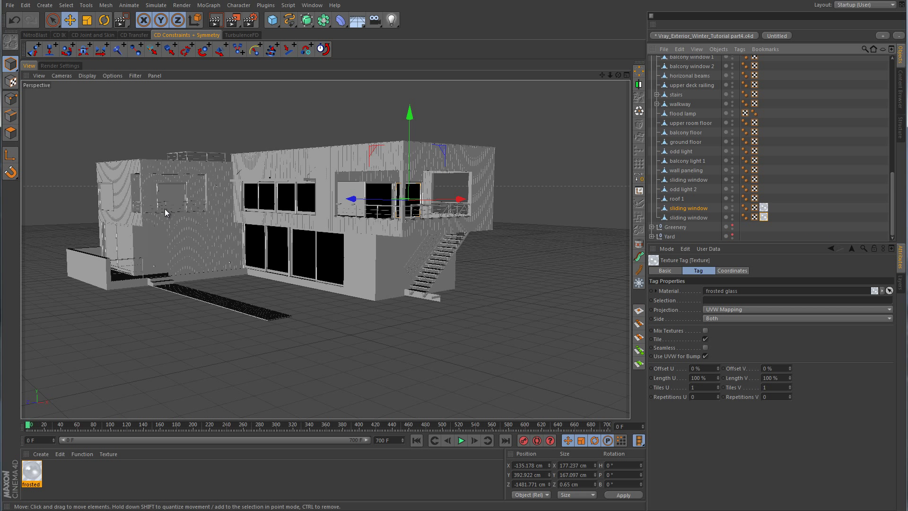
- Leave the camera view and apply the frosted glass material to balcony window 1 and balcony window 2
scroll(714, 175, up, 10)
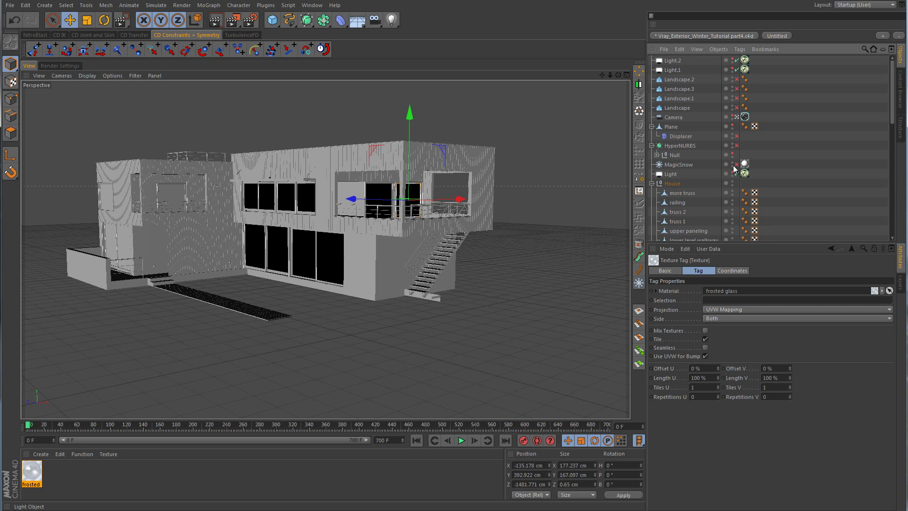
click(736, 117)
alt+right_drag(434, 285, 165, 375)
alt+drag(330, 307, 387, 251)
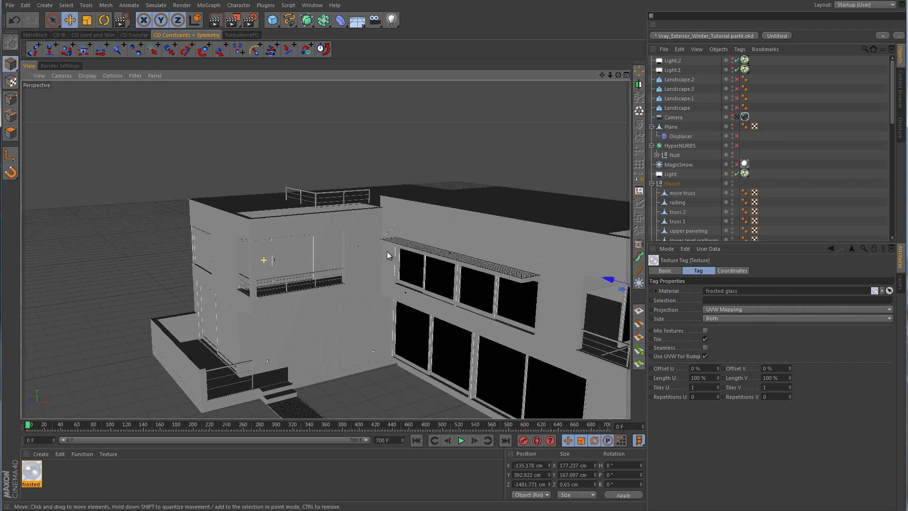
alt+right_drag(387, 251, 327, 259)
click(326, 260)
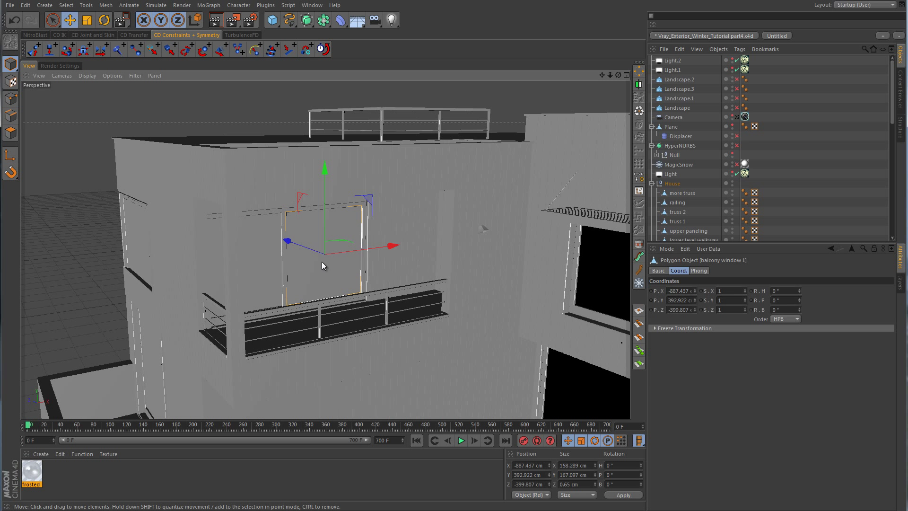
click(255, 245)
scroll(684, 185, down, 6)
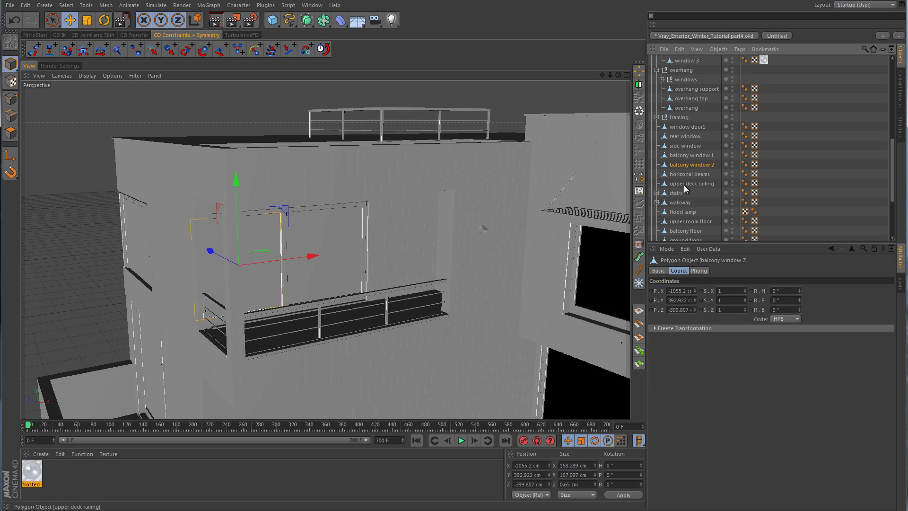
click(692, 155)
click(704, 163)
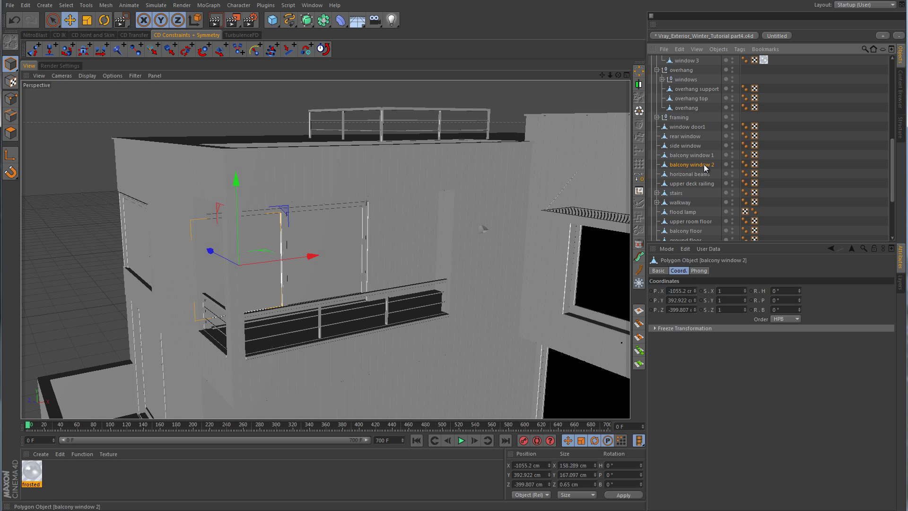
drag(34, 472, 700, 164)
ctrl+drag(763, 164, 765, 155)
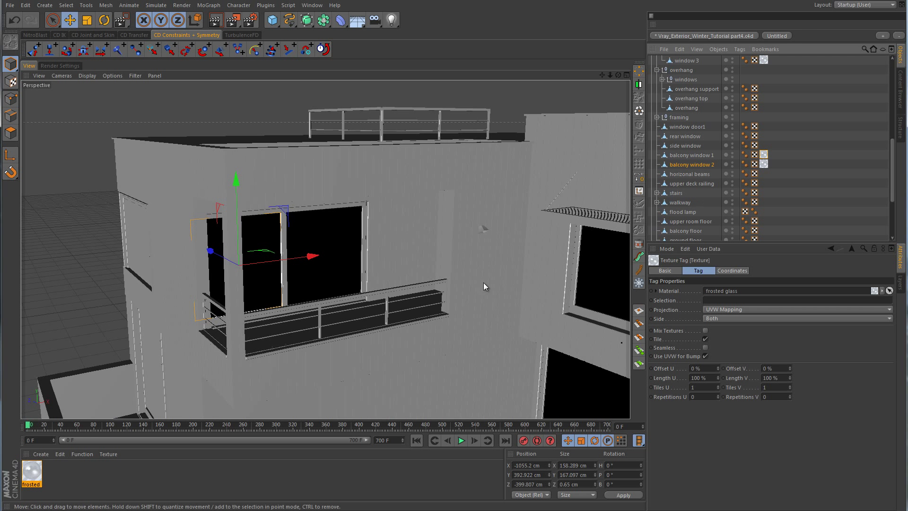
- Copy the frosted glass material onto the side window, window door1 and the rear window of the smaller wing
alt+drag(337, 303, 342, 339)
click(303, 348)
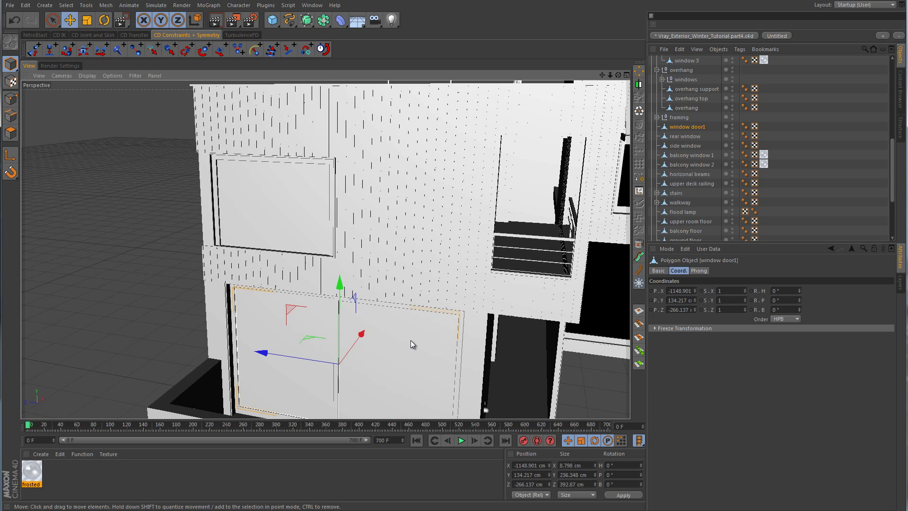
click(271, 191)
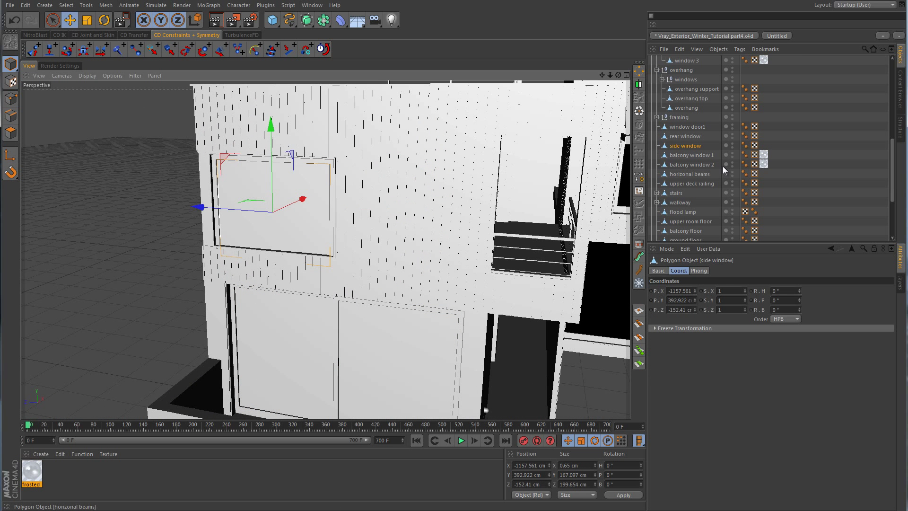
ctrl+drag(758, 163, 762, 146)
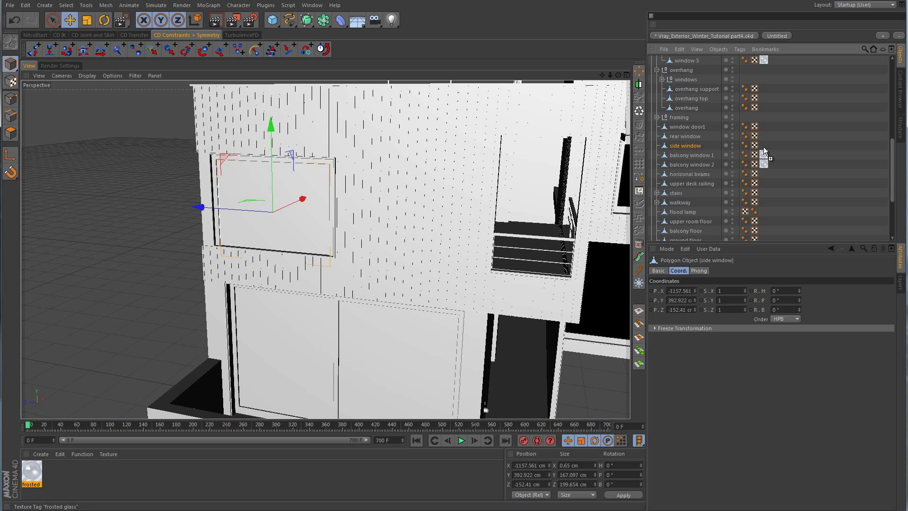
click(308, 353)
ctrl+drag(764, 146, 764, 128)
alt+drag(430, 273, 187, 235)
click(186, 234)
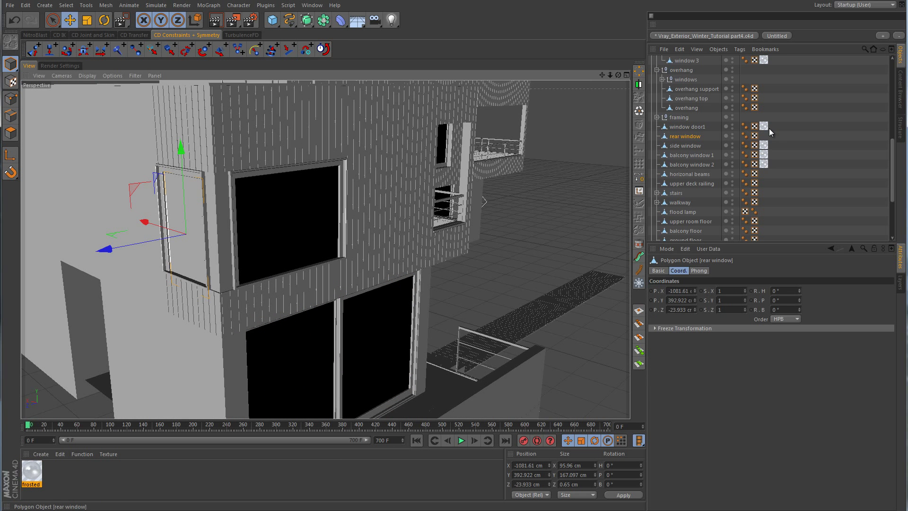
ctrl+drag(763, 126, 763, 137)
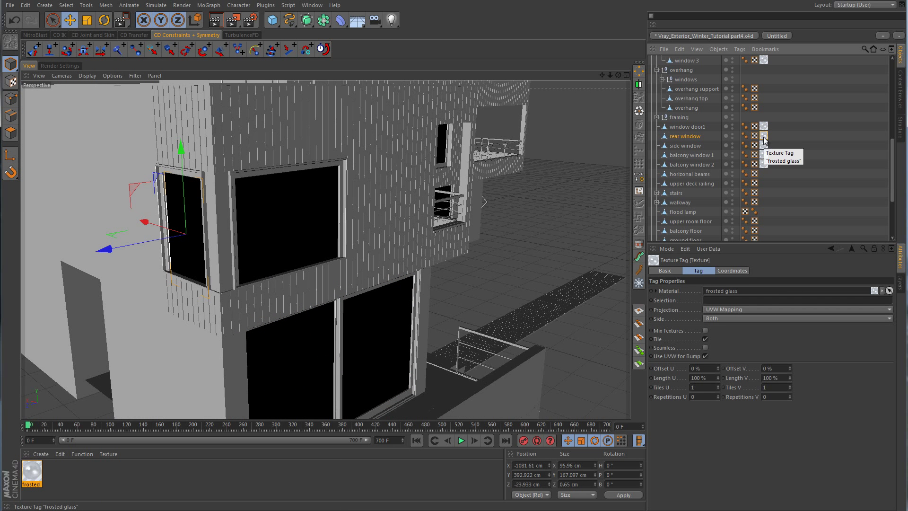
- Hide window door1, the rear window, the side window and balcony window 1 in the viewport to expose the smaller wing's interior
scroll(437, 268, down, 3)
scroll(404, 305, up, 2)
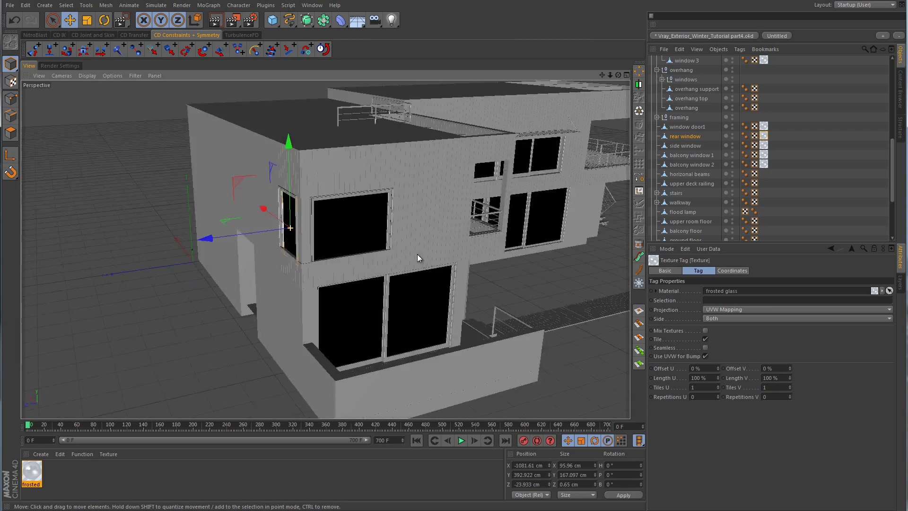
alt+drag(417, 254, 314, 228)
scroll(314, 228, up, 3)
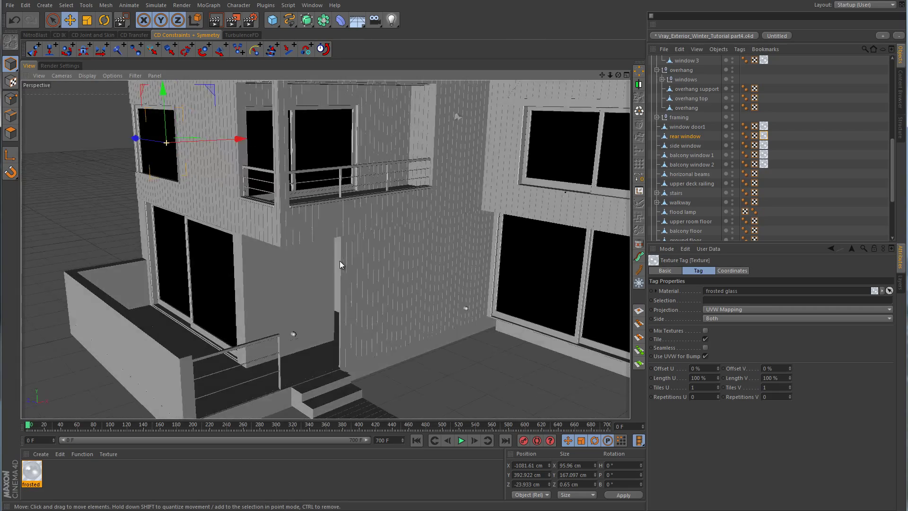
alt+right_drag(339, 260, 455, 260)
scroll(454, 259, down, 4)
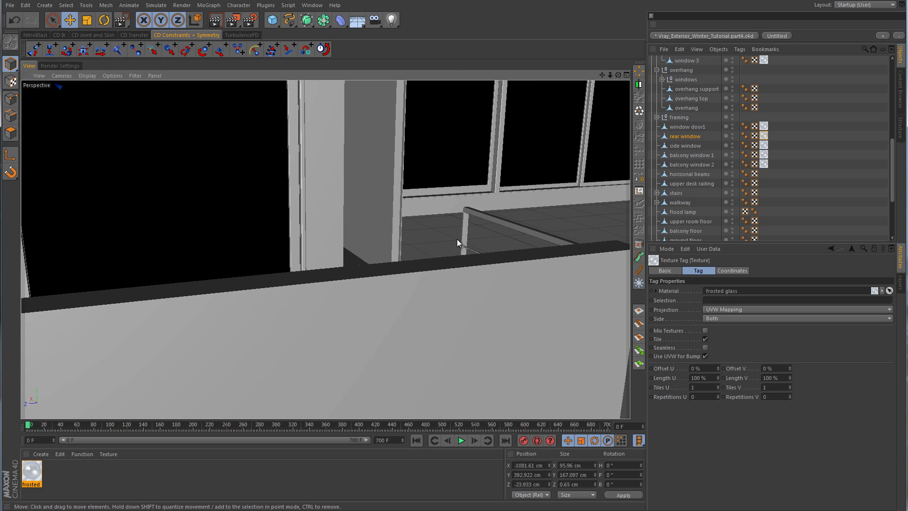
alt+drag(456, 239, 324, 249)
scroll(324, 249, up, 3)
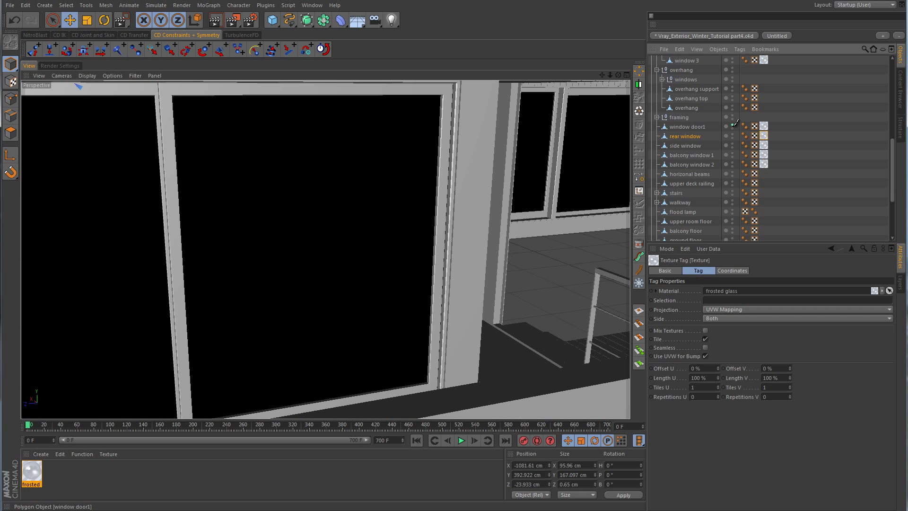
drag(731, 123, 732, 156)
alt+right_drag(279, 248, 267, 230)
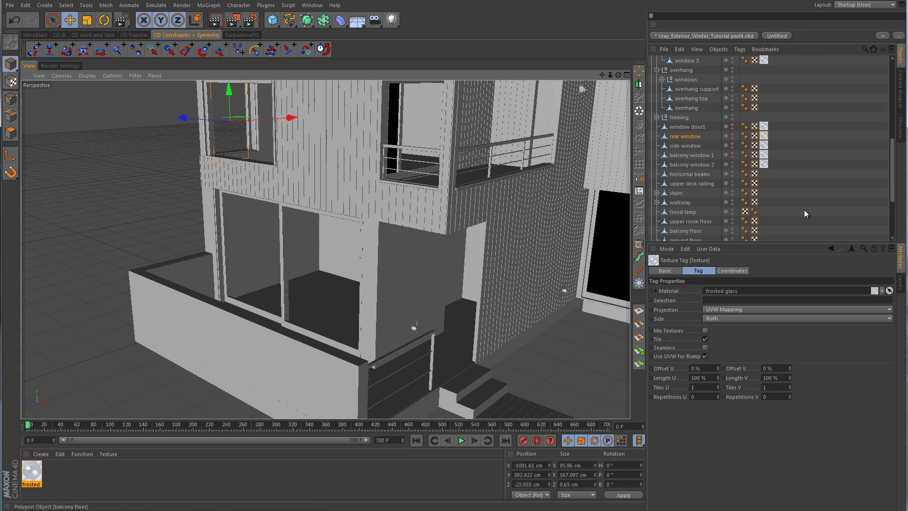
alt+drag(518, 168, 513, 257)
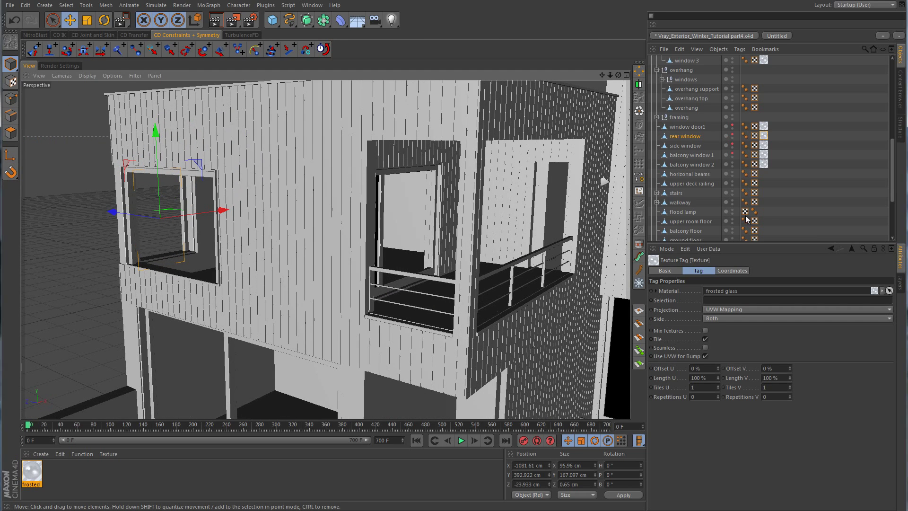
- Duplicate Light.2 and move the copy in the top view over the smaller wing, to about X -1023 cm, Z -268 cm
scroll(811, 195, up, 10)
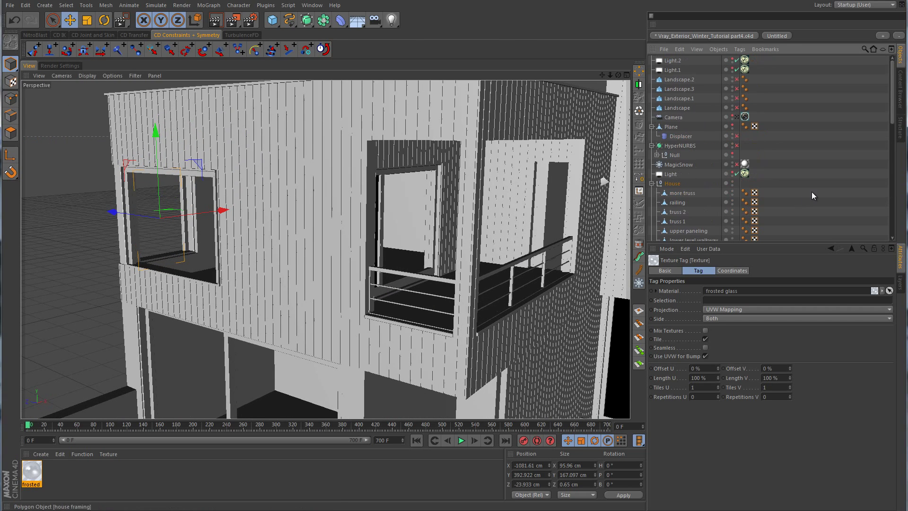
click(676, 60)
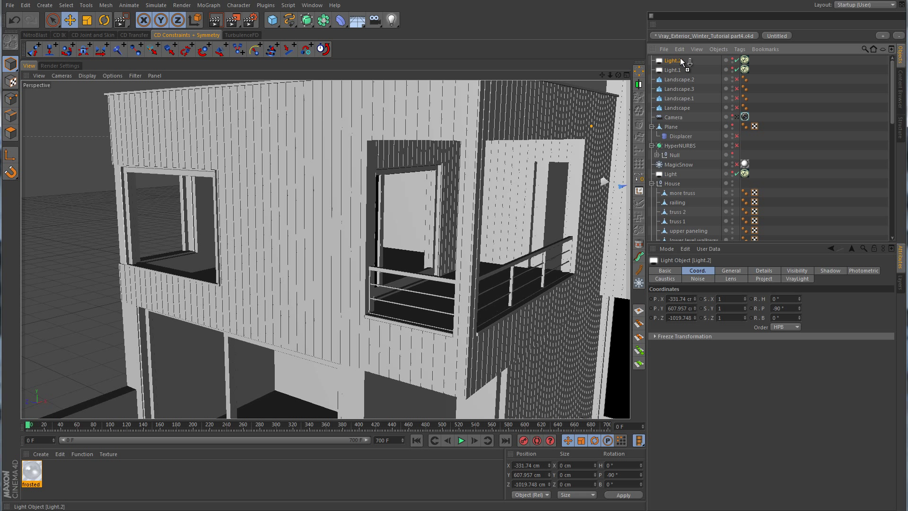
ctrl+drag(677, 57, 677, 57)
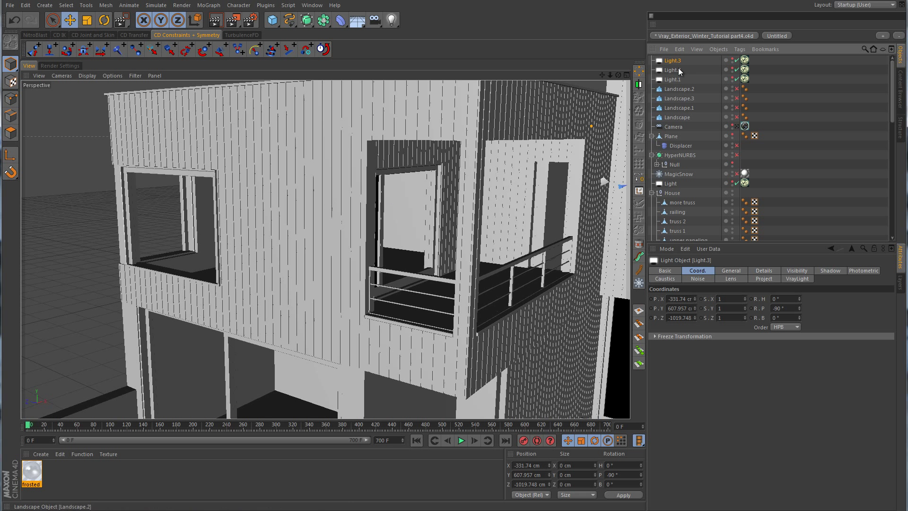
middle_click(550, 160)
middle_click(520, 175)
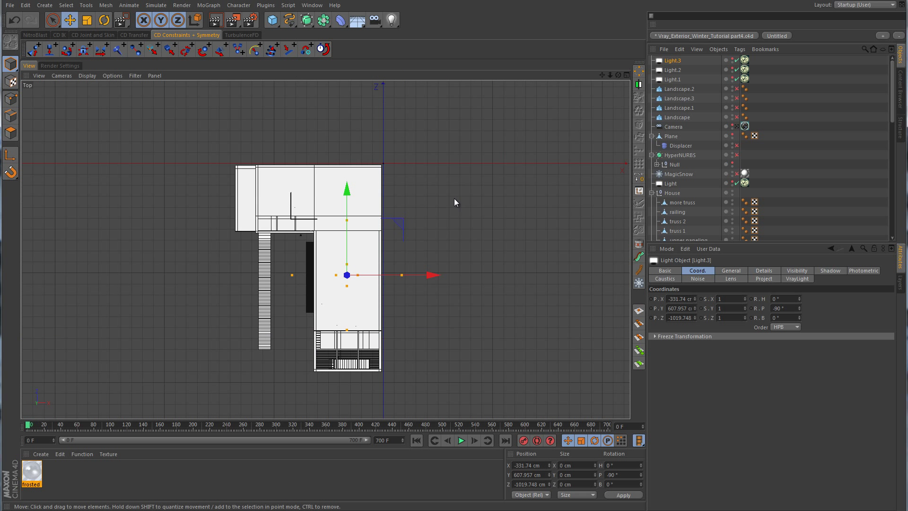
drag(399, 222, 326, 142)
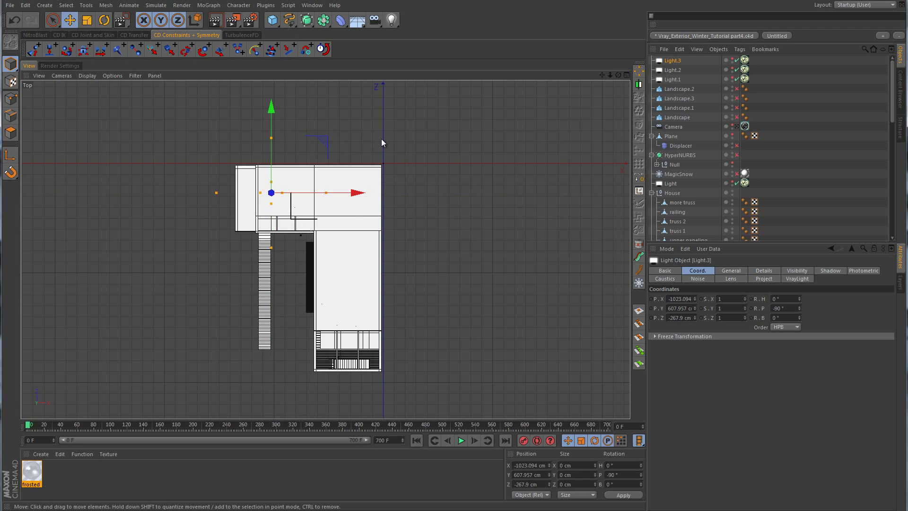
- Return to the perspective view and shift the duplicated light under the upper room's ceiling to about X -940 cm, Z -198 cm
middle_click(381, 138)
middle_click(186, 155)
scroll(399, 213, up, 10)
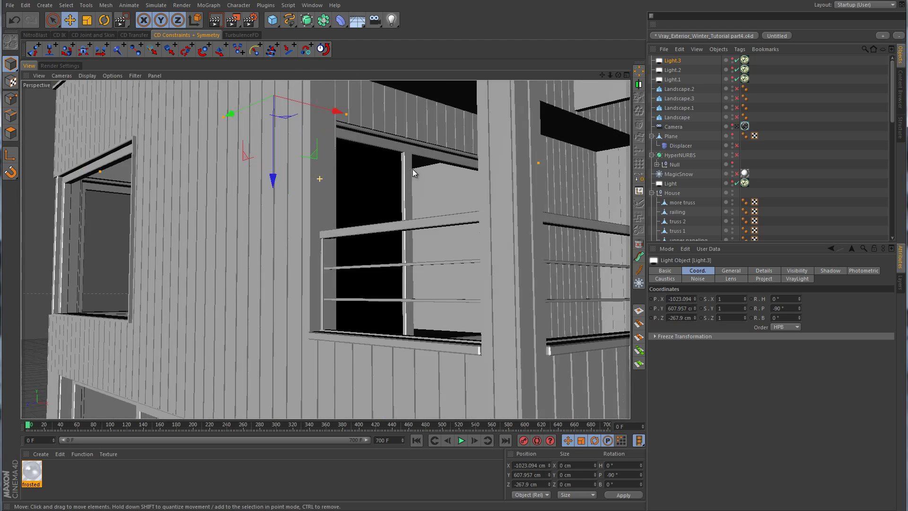
scroll(544, 157, down, 5)
scroll(304, 149, up, 5)
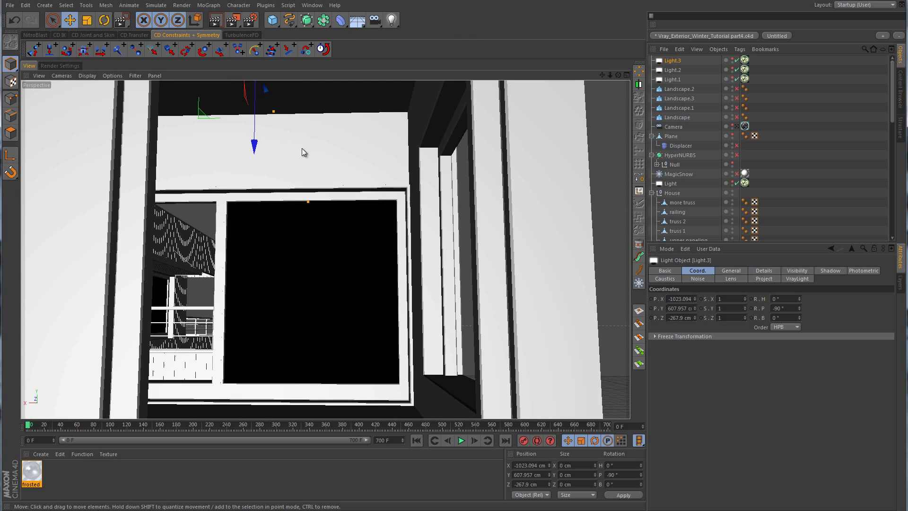
scroll(341, 227, up, 8)
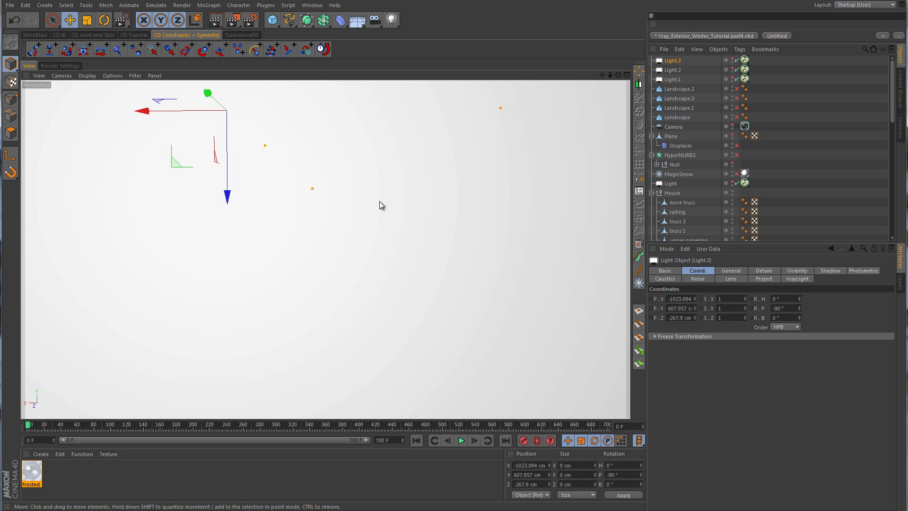
scroll(377, 220, down, 5)
alt+middle_drag(423, 199, 479, 294)
scroll(470, 229, up, 6)
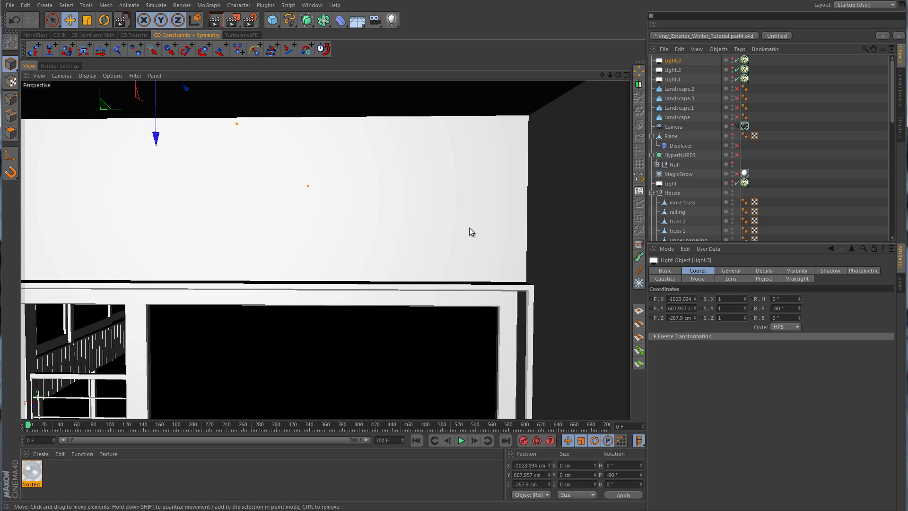
scroll(399, 271, down, 4)
alt+drag(448, 277, 71, 135)
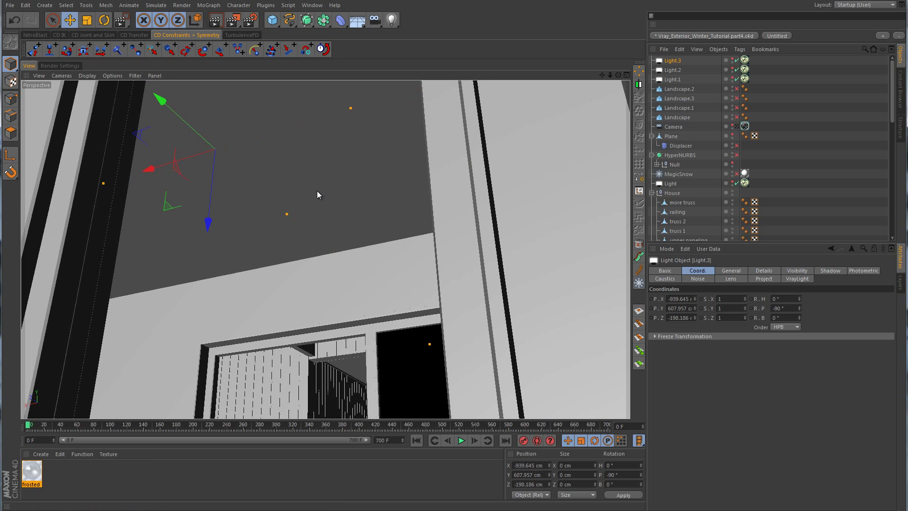
- Set the V-Ray intensity of the smaller wing's upper-floor light to 35
alt+drag(316, 191, 255, 262)
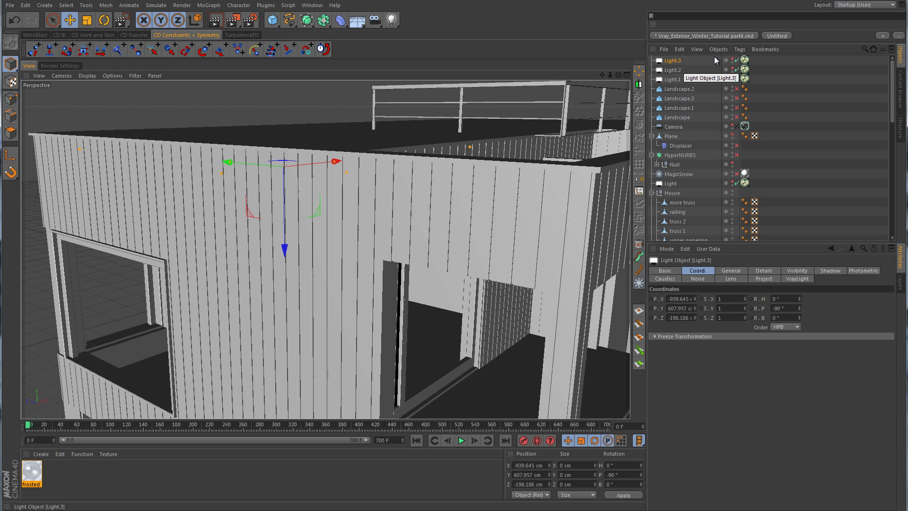
click(744, 60)
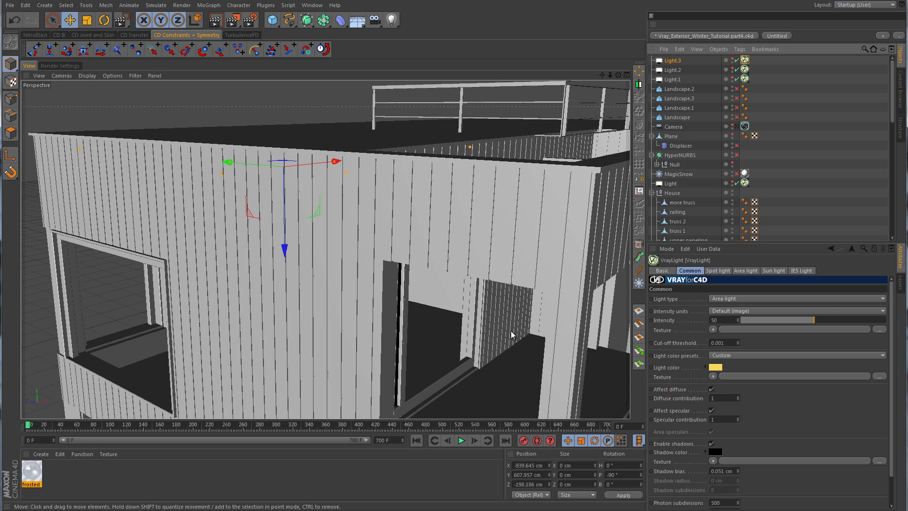
click(727, 320)
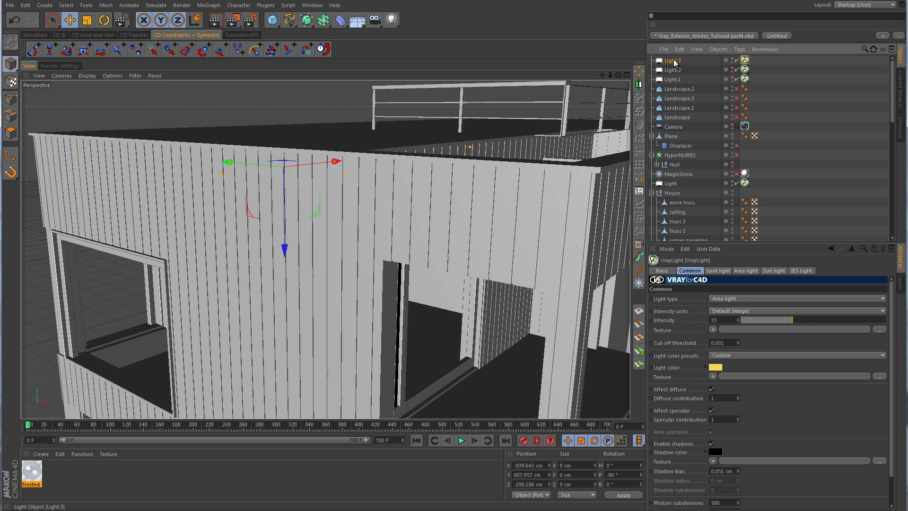
- Duplicate the smaller wing's light and lower the copy to just below the ground-floor ceiling, at about Y 314 cm
key(ctrl+c)
key(ctrl+v)
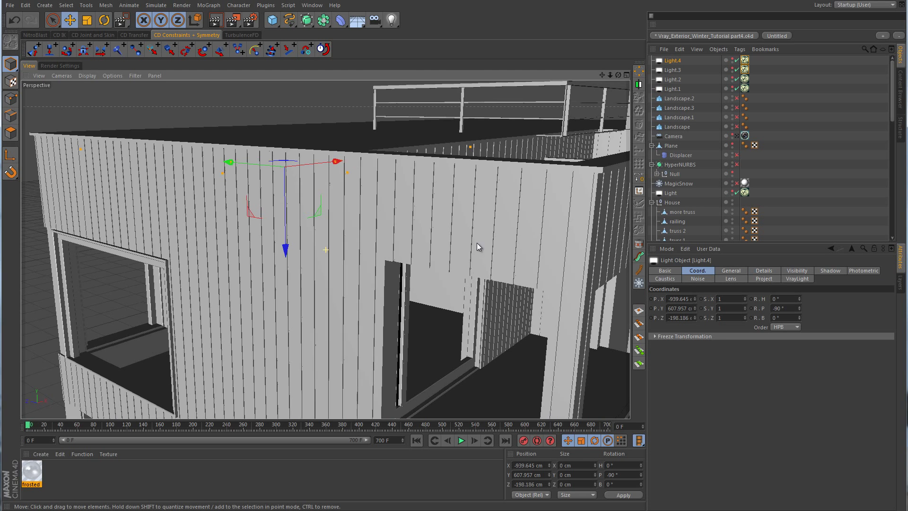
scroll(477, 243, up, 10)
alt+drag(463, 184, 466, 211)
drag(371, 210, 369, 265)
alt+drag(422, 240, 405, 279)
drag(352, 297, 351, 279)
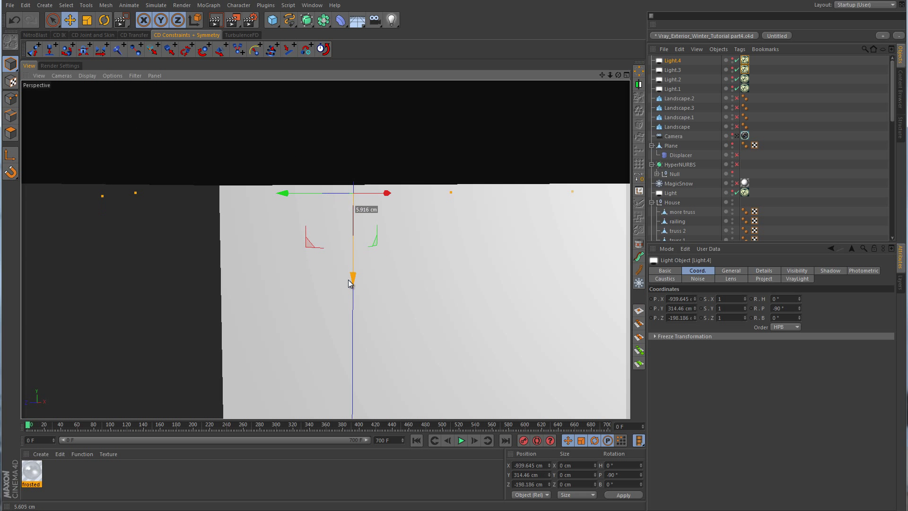
alt+drag(494, 231, 252, 324)
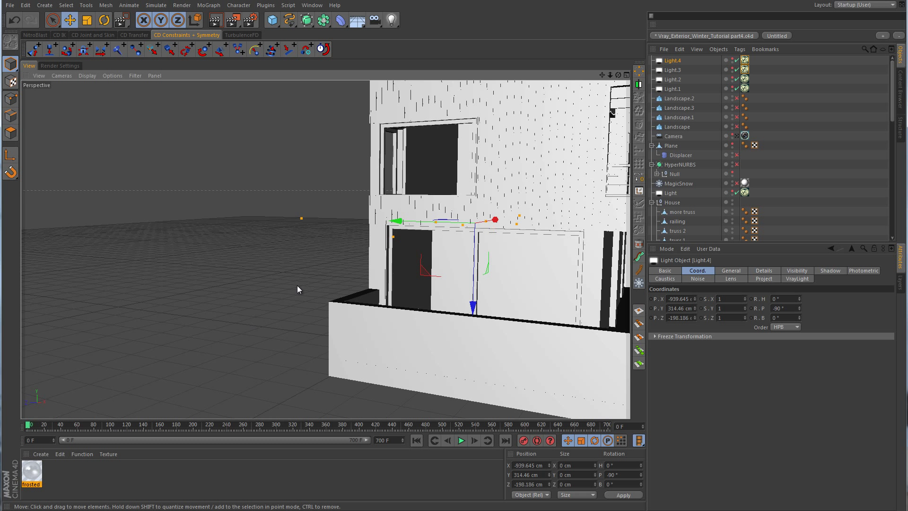
- Look through the scene camera and make the hidden rear, side and balcony window panes of the house visible again
click(735, 136)
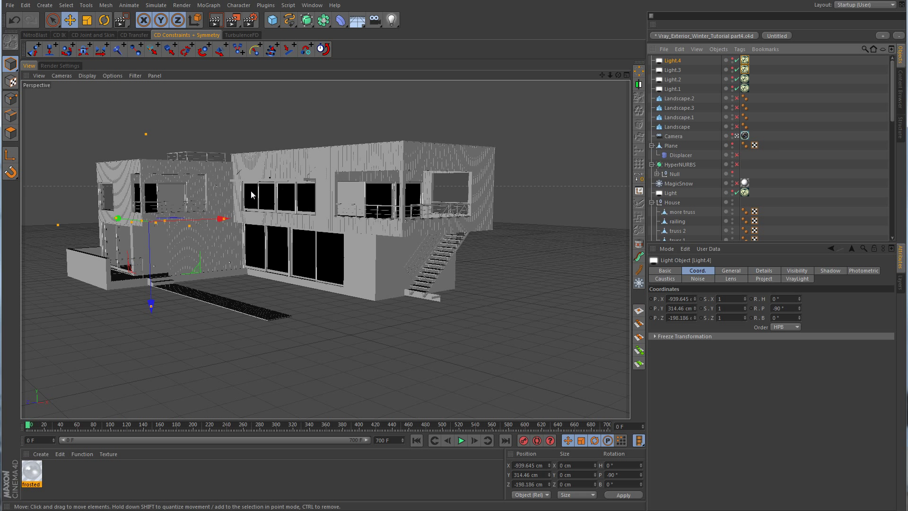
click(176, 195)
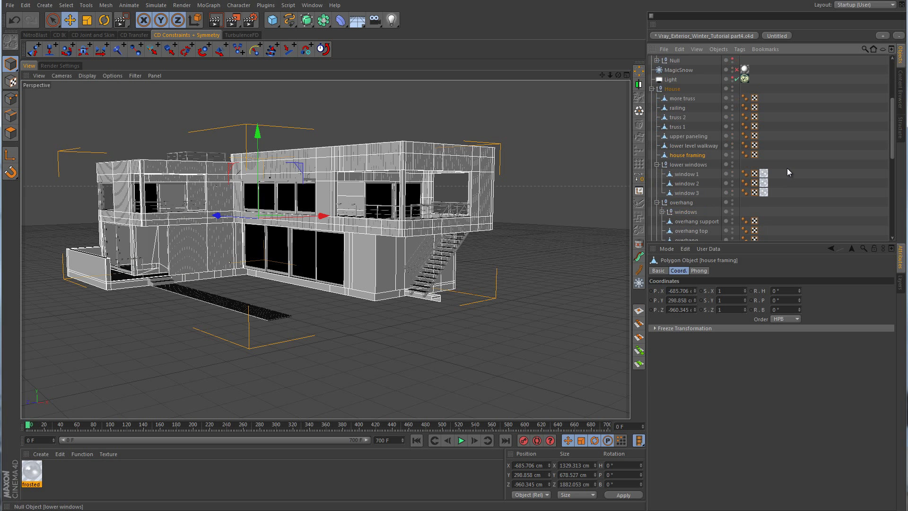
scroll(787, 169, down, 8)
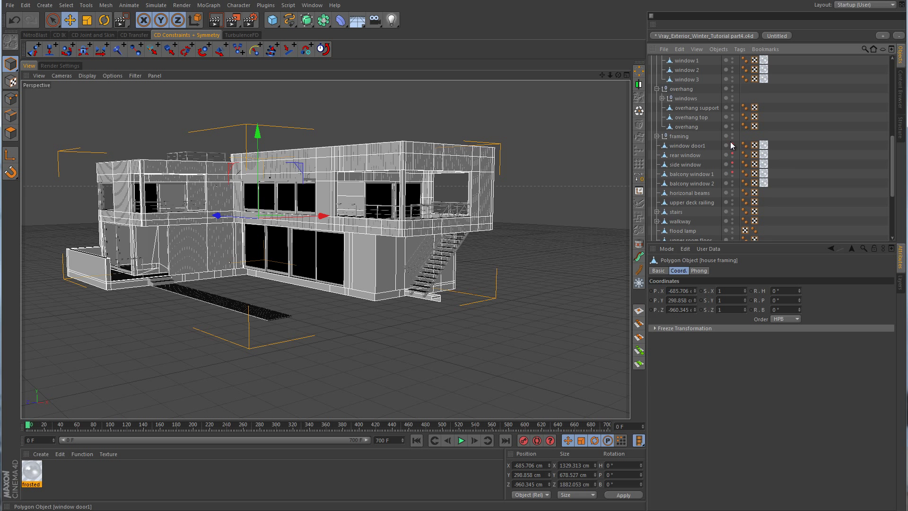
drag(732, 163, 732, 178)
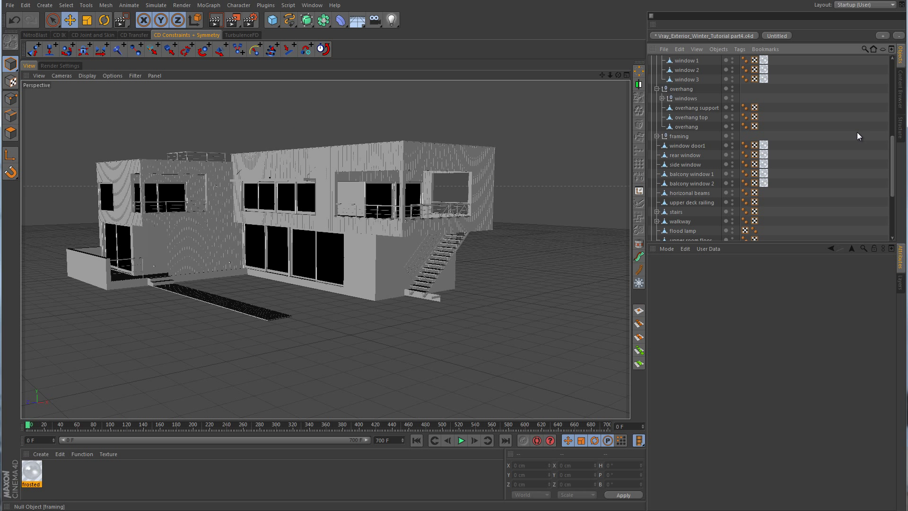
- Render the region around the smaller wing in the camera view to check its window lighting
click(233, 20)
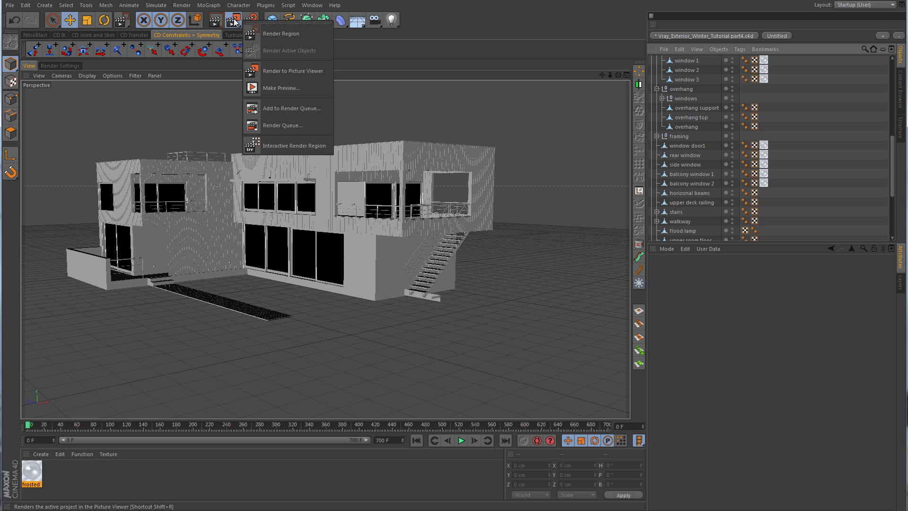
click(265, 34)
drag(36, 127, 220, 327)
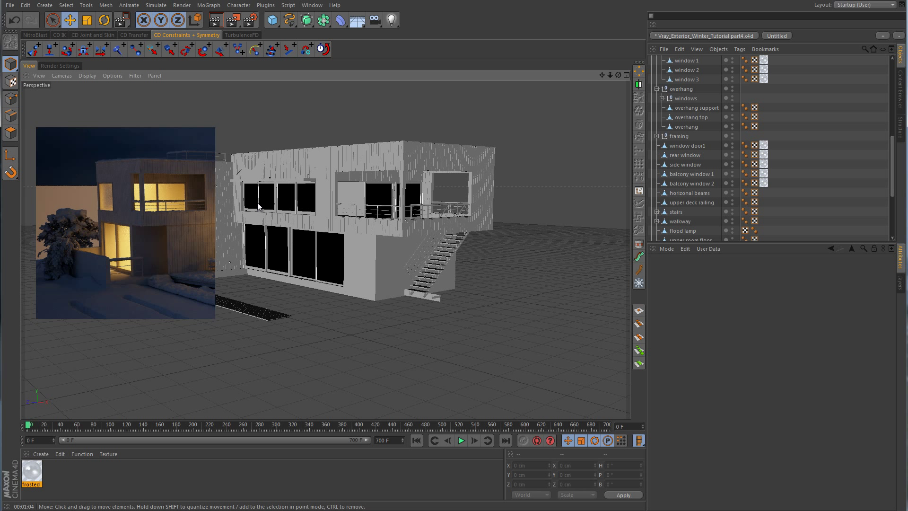
- Leave the camera view, select the flood lamp on the wall and move it along Z to about -640.65 cm
scroll(827, 165, up, 10)
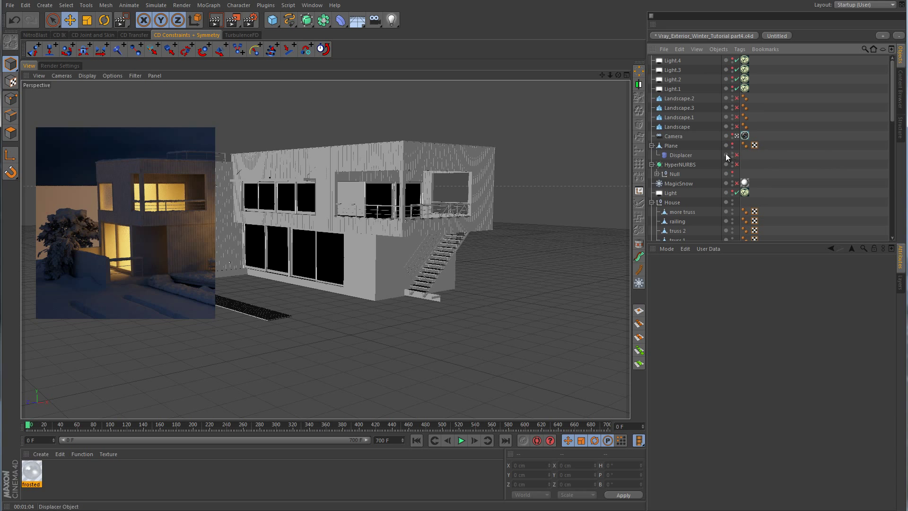
click(736, 136)
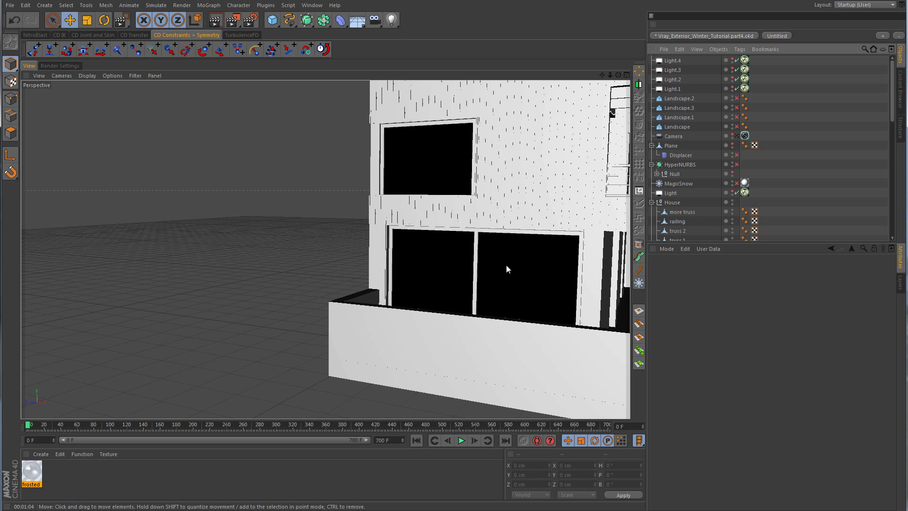
alt+drag(529, 236, 411, 284)
alt+right_drag(411, 284, 483, 273)
click(409, 186)
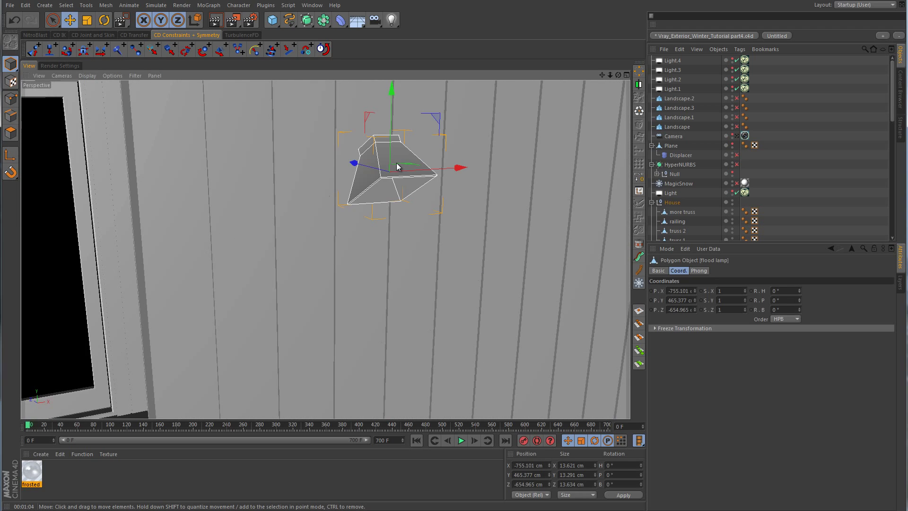
alt+drag(443, 233, 544, 278)
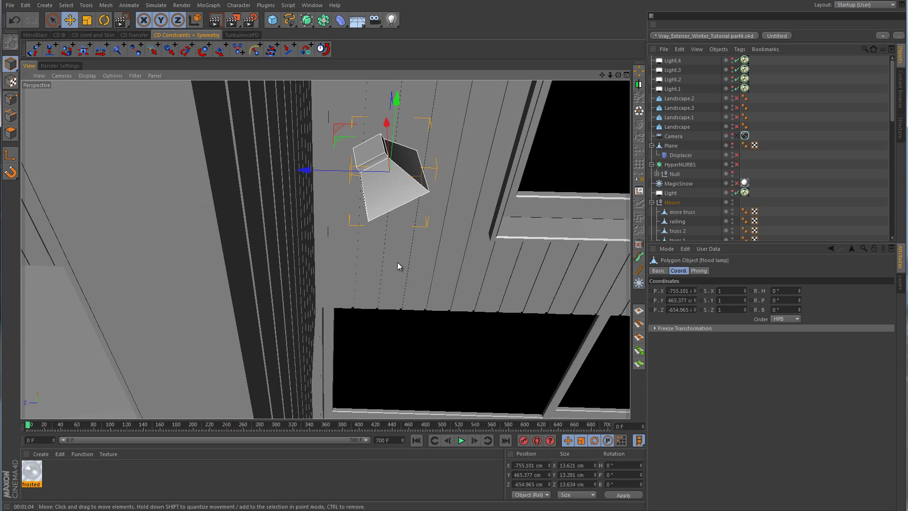
drag(306, 176, 231, 173)
- Straighten the flood lamp against the wall in the top view by setting its heading rotation to -6°
alt+drag(434, 280, 216, 344)
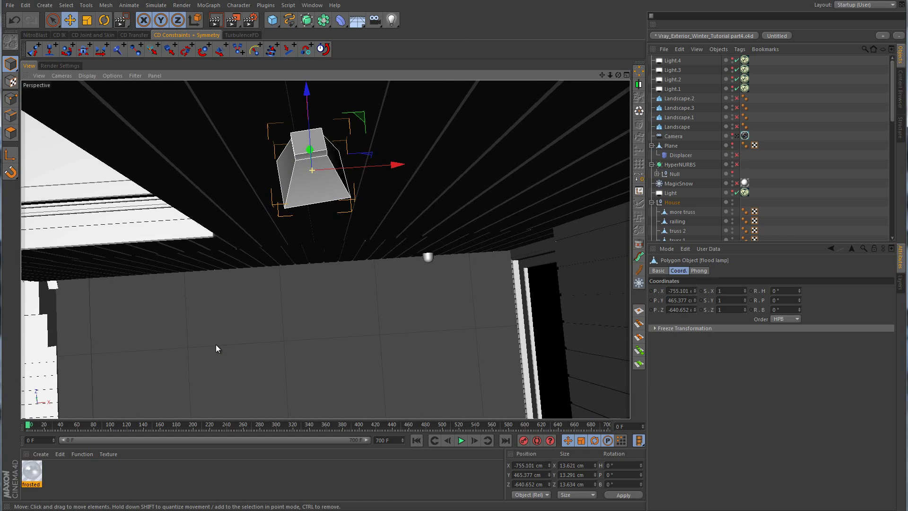
middle_click(435, 190)
middle_click(469, 167)
scroll(330, 237, up, 5)
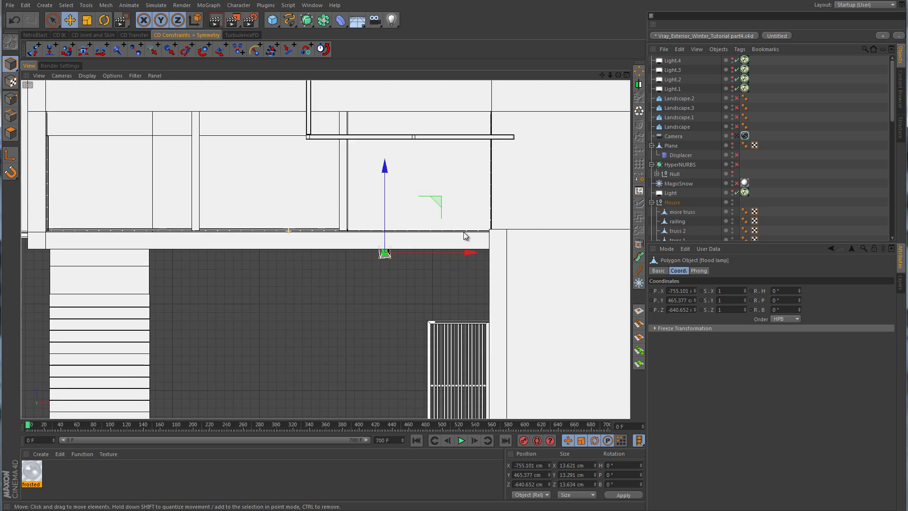
scroll(497, 250, up, 8)
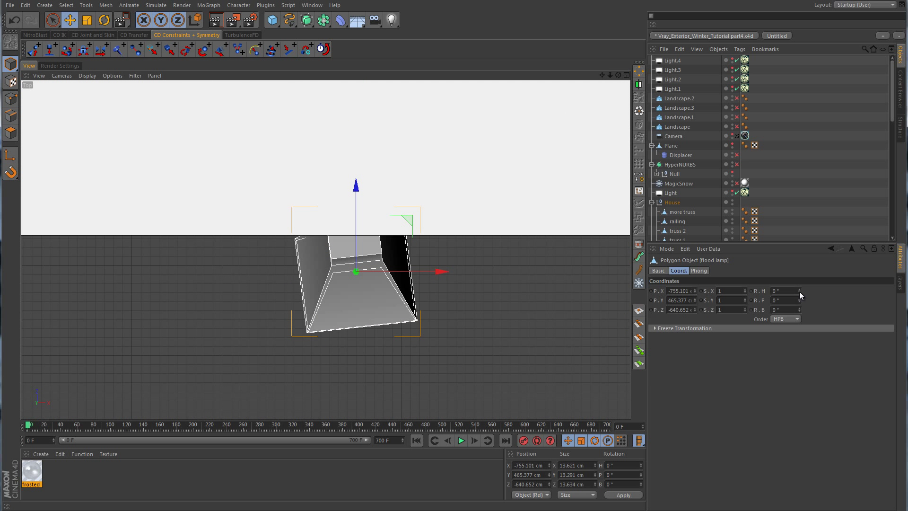
drag(799, 292, 799, 291)
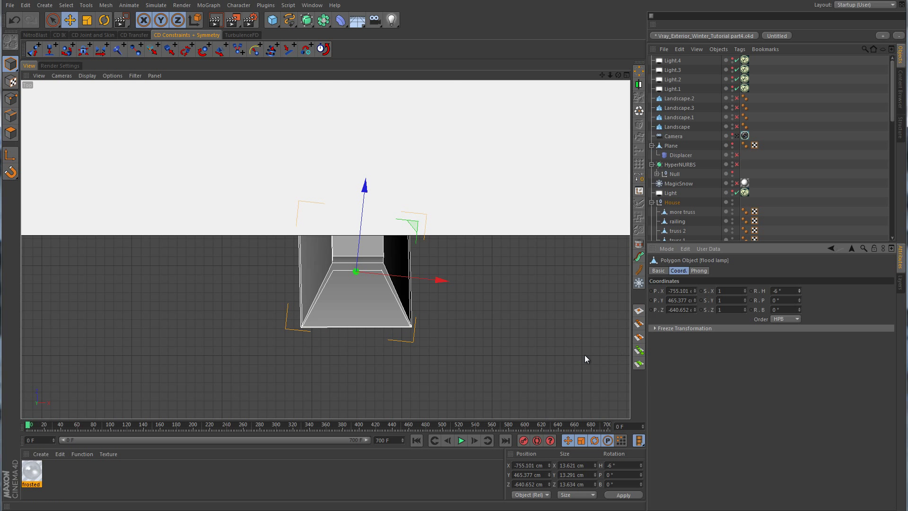
middle_click(497, 242)
middle_click(248, 185)
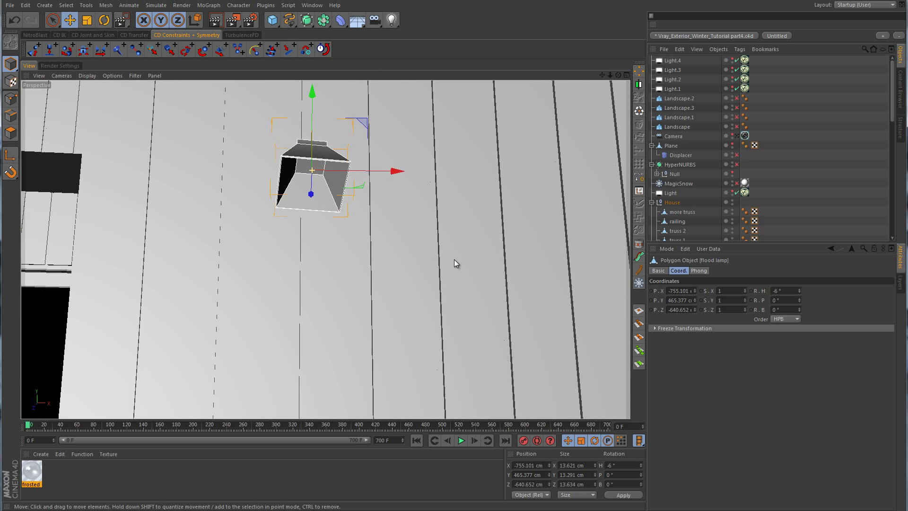
- Add an area light at the flood lamp's position and move it out of the House group to the top of the object hierarchy
alt+drag(454, 263, 481, 125)
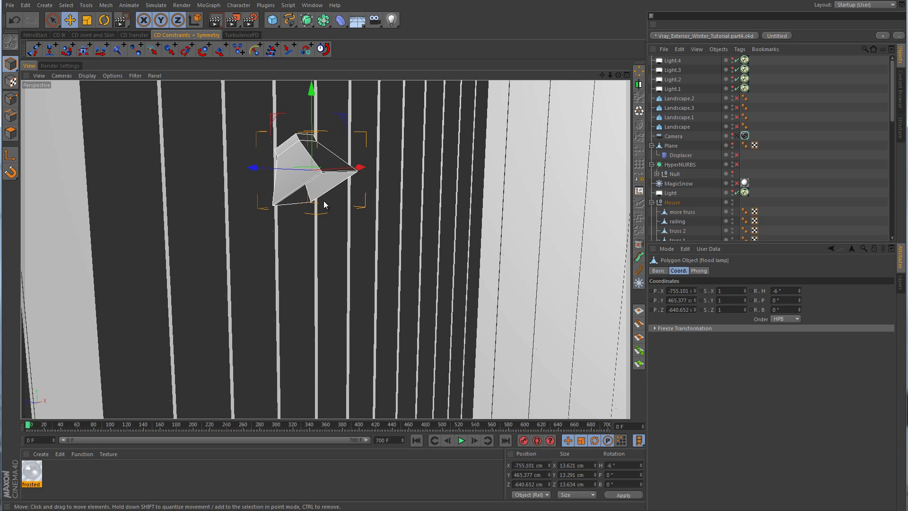
click(391, 21)
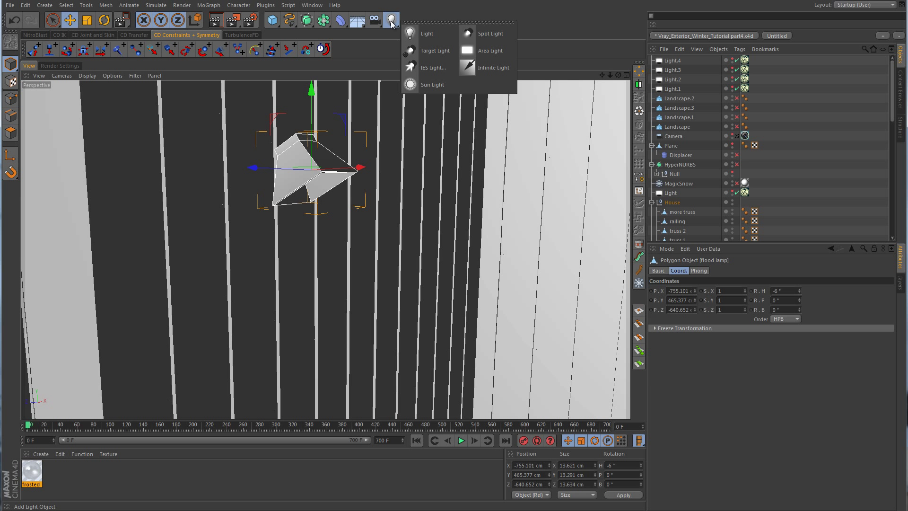
click(496, 51)
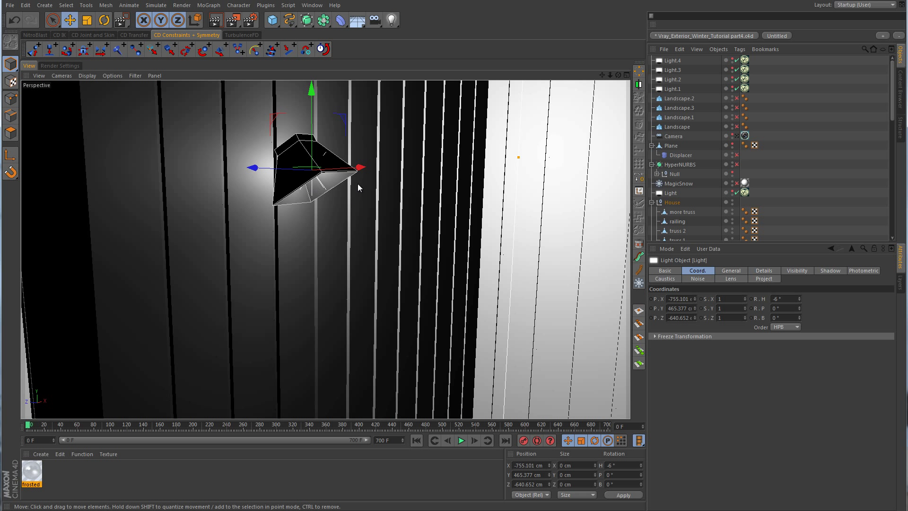
scroll(709, 161, down, 10)
scroll(707, 160, down, 3)
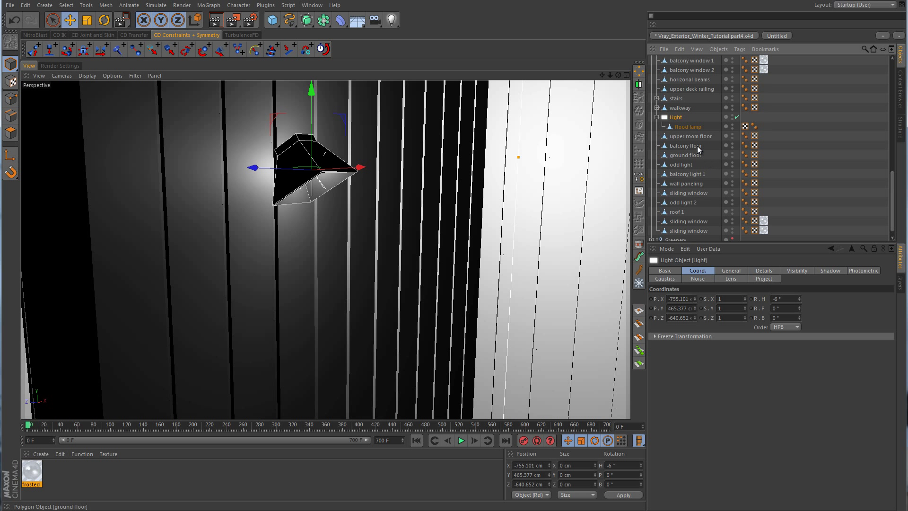
drag(686, 126, 681, 60)
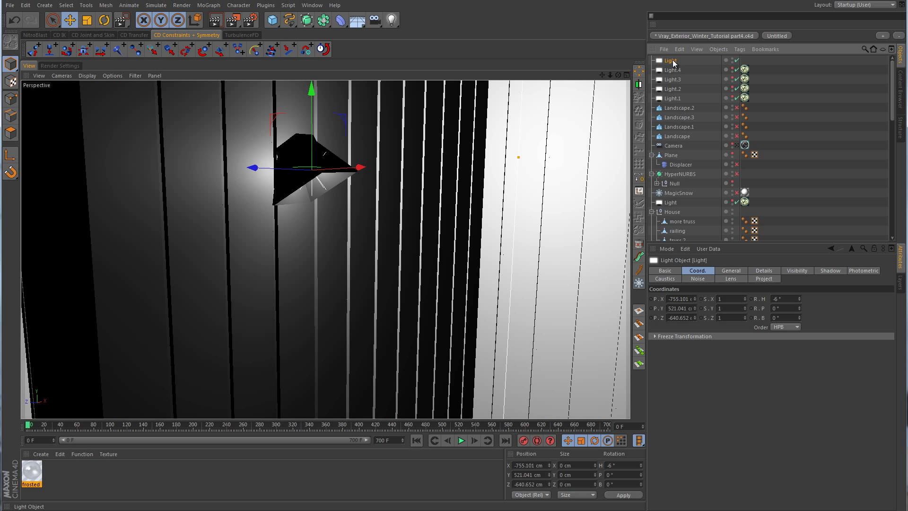
- Rename the new area light "ex flood" and give it a VrayLight tag
double_click(672, 60)
text(e)
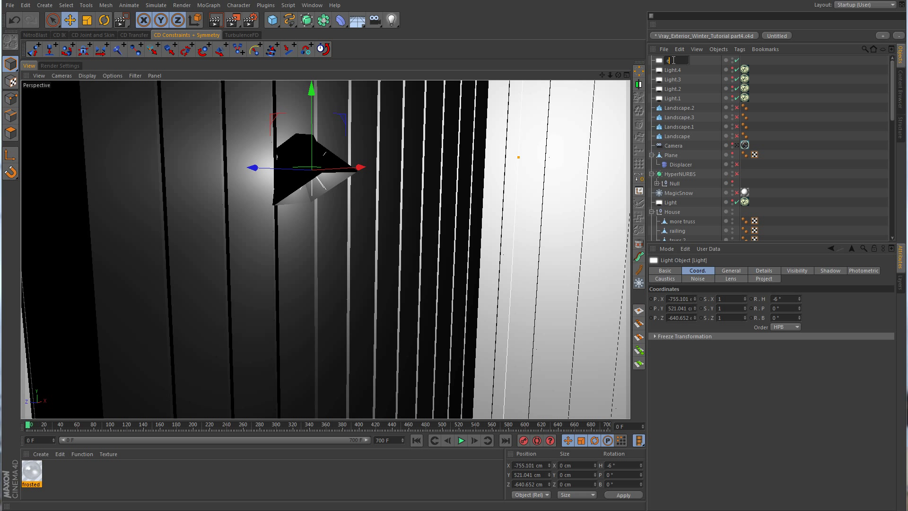
text(x flood)
key(Return)
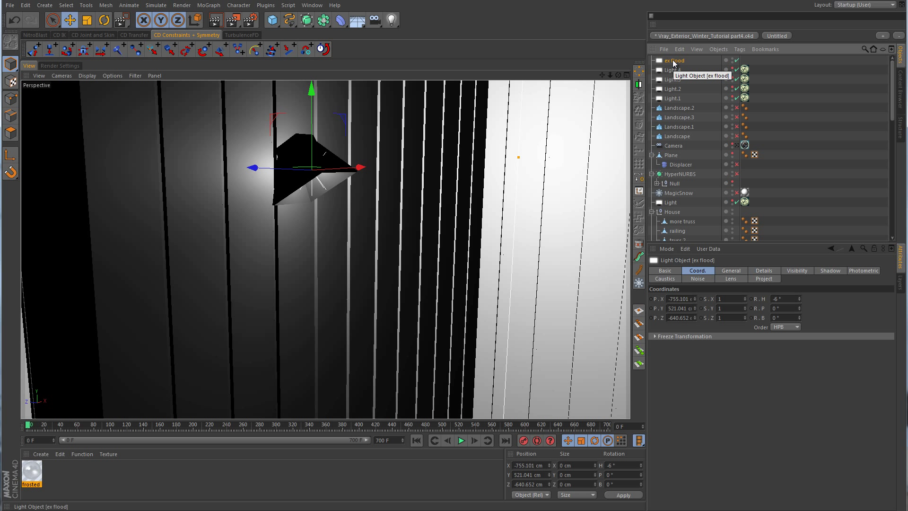
right_click(674, 63)
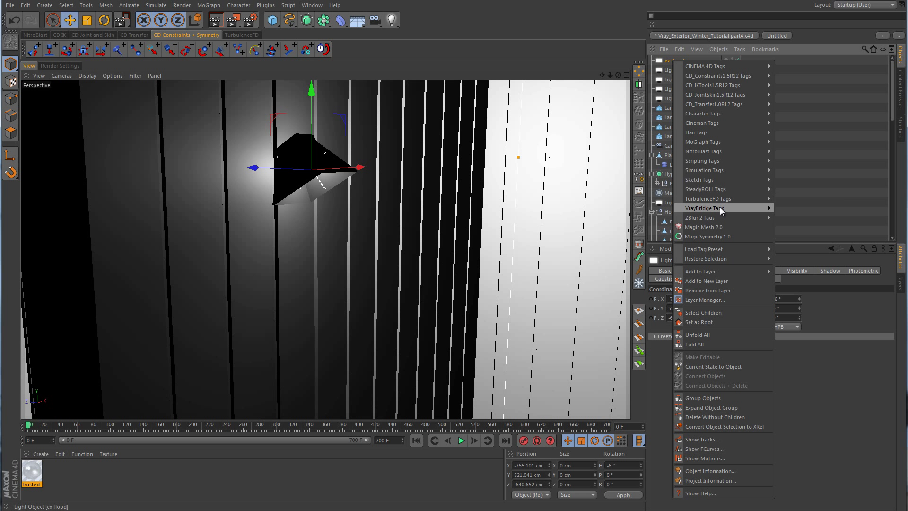
mouse_move(723, 199)
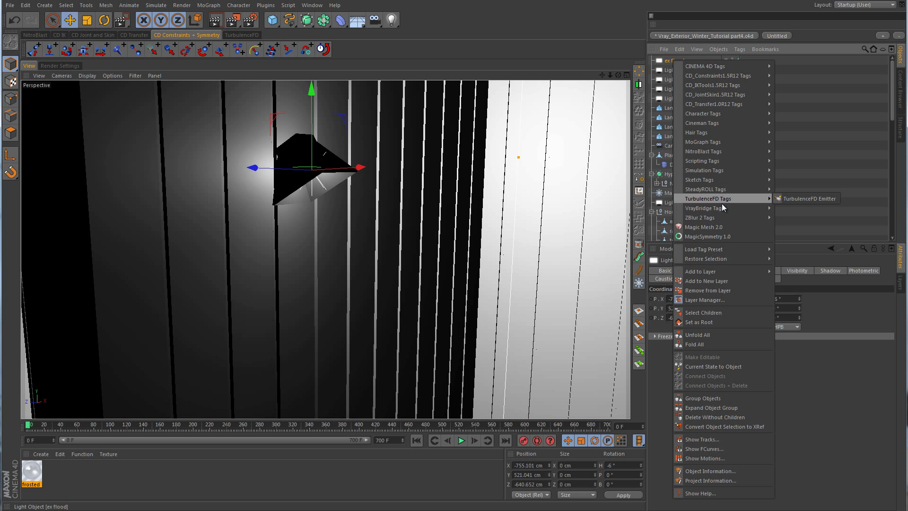
click(805, 244)
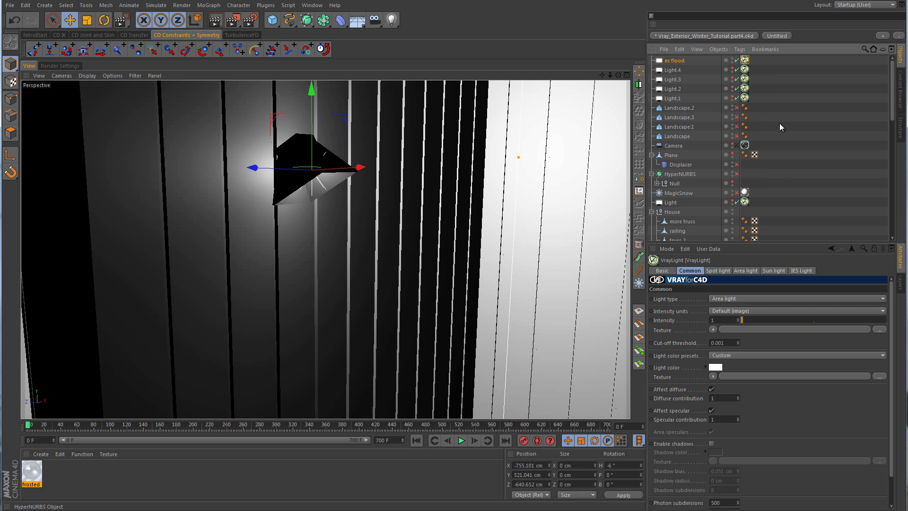
- Enable shadows on the ex flood light and set its light color to a pale warm yellow with a hue of 48°
click(711, 444)
click(714, 367)
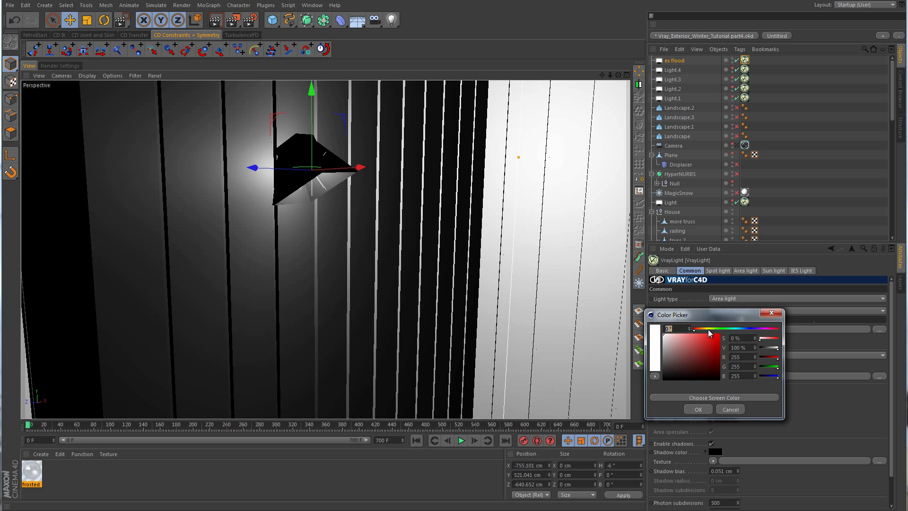
drag(708, 330, 706, 329)
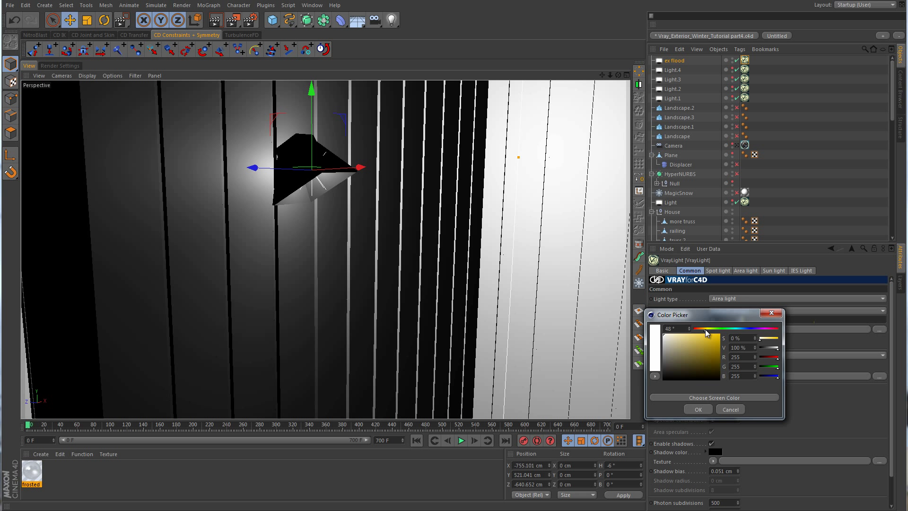
click(673, 333)
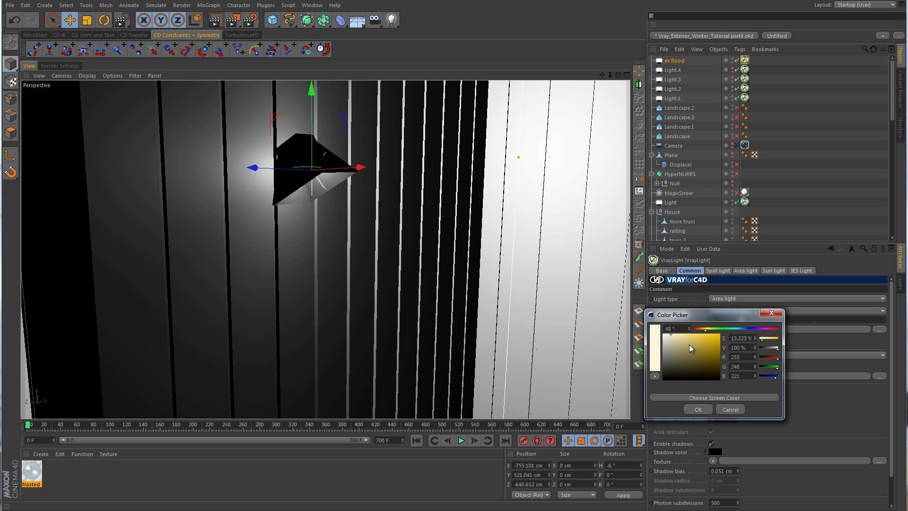
drag(666, 342, 671, 329)
click(673, 334)
click(698, 409)
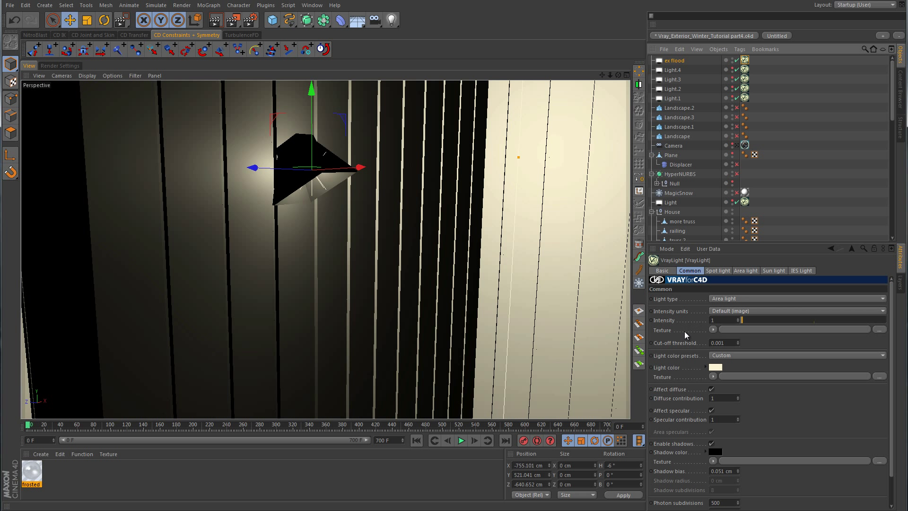
- Try a V-Ray intensity of 35 for the ex flood light
click(728, 320)
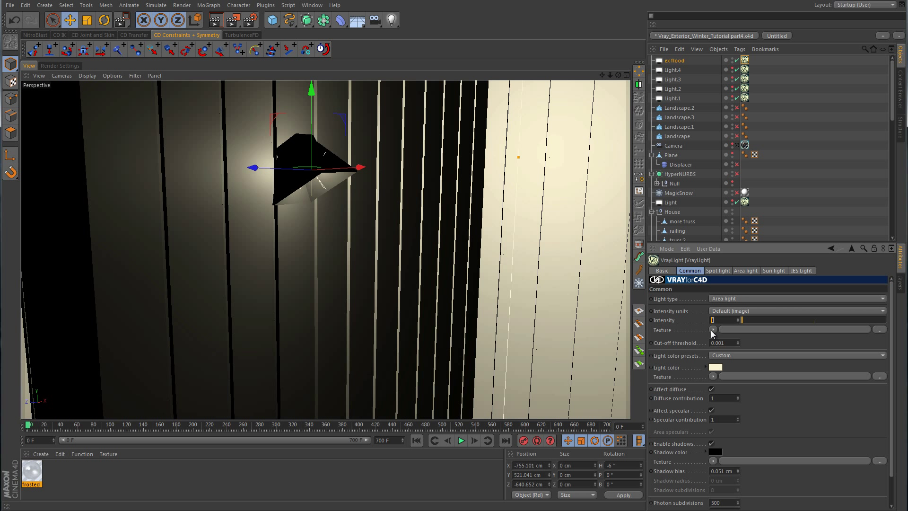
text(35)
key(Return)
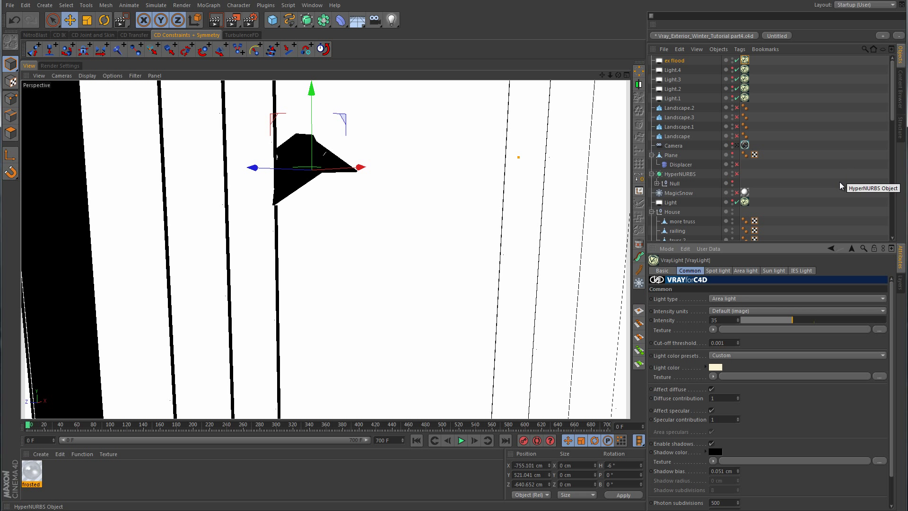
- Change the ex flood light's V-Ray area type to Sphere
click(750, 271)
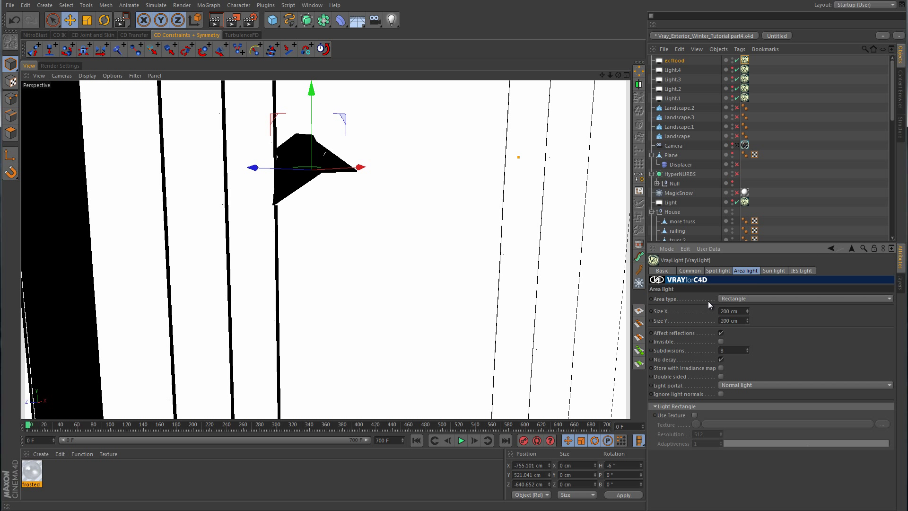
click(736, 297)
click(736, 305)
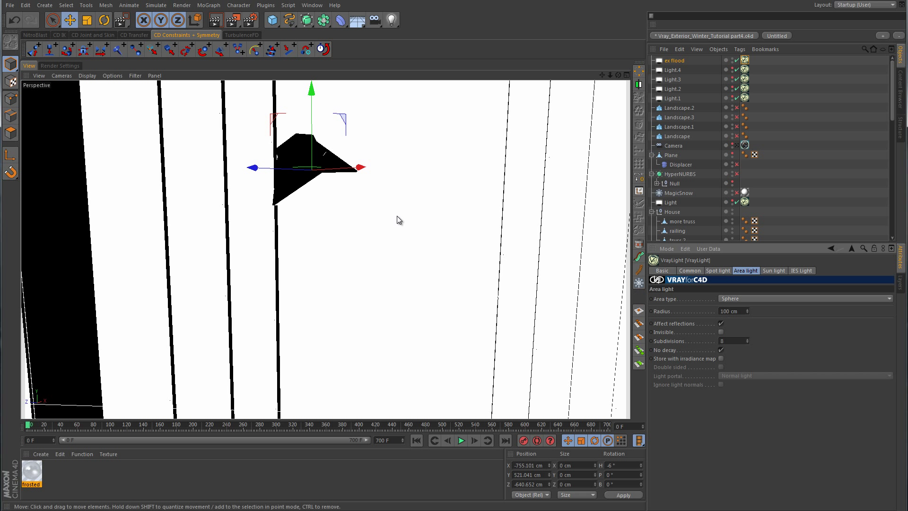
- Set the V-Ray intensity of the ex flood light to 1
click(690, 270)
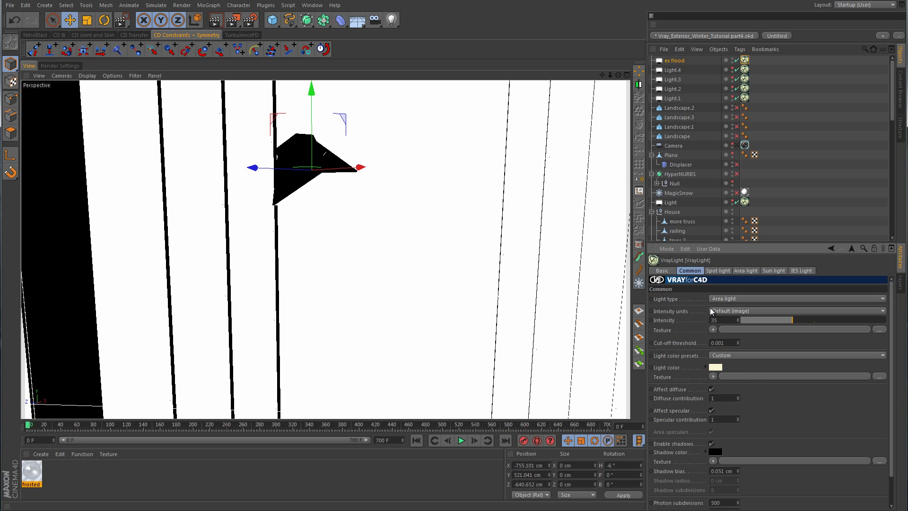
drag(731, 321, 673, 321)
text(1)
key(Return)
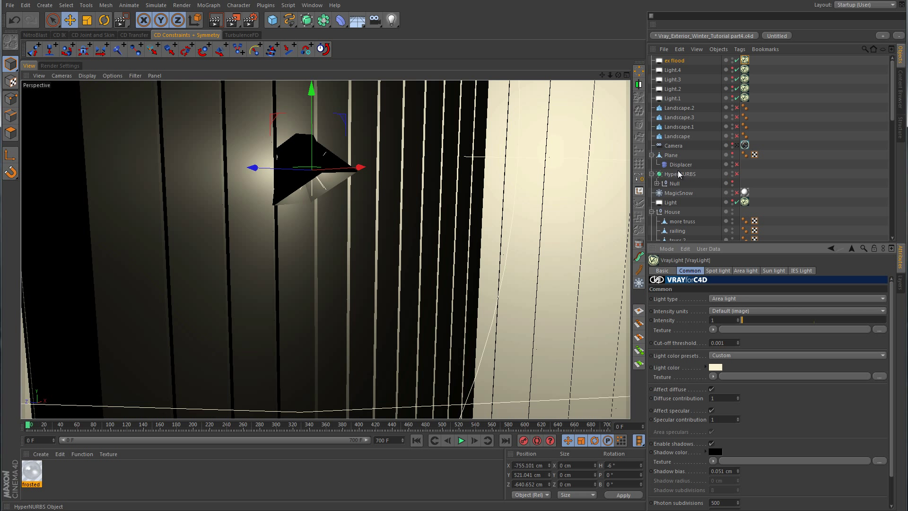
- Turn off No decay for the ex flood light and reduce its sphere radius to 3.3 cm
click(748, 270)
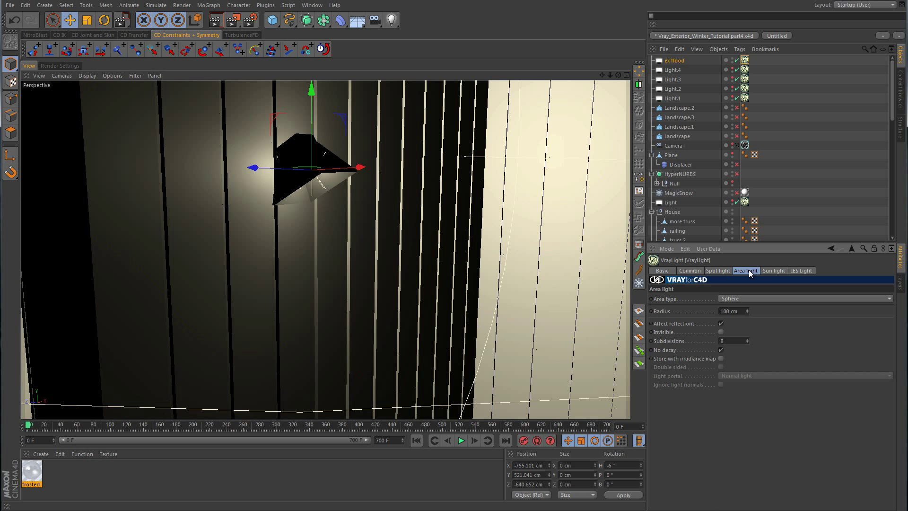
click(721, 349)
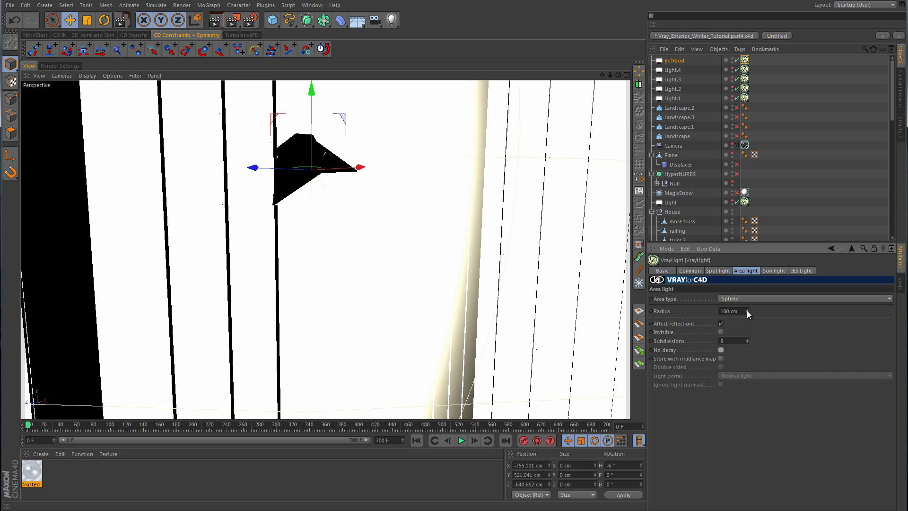
drag(747, 310, 738, 330)
scroll(333, 214, up, 3)
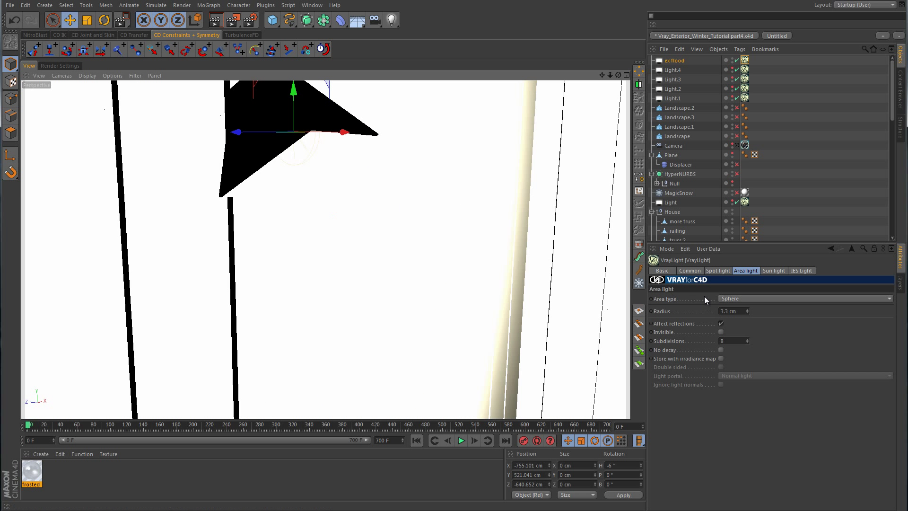
- Try V-Ray intensities of 0.2 and 0.01 for the ex flood light
click(689, 271)
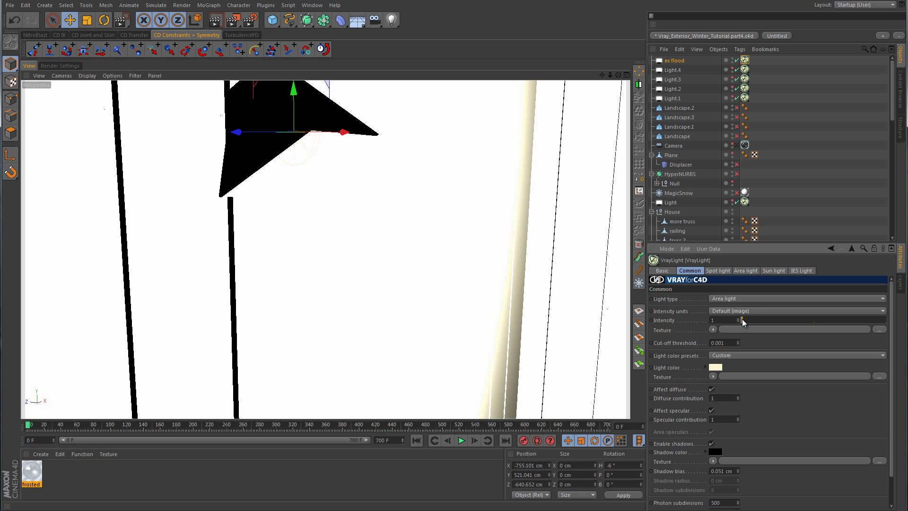
drag(742, 319, 730, 320)
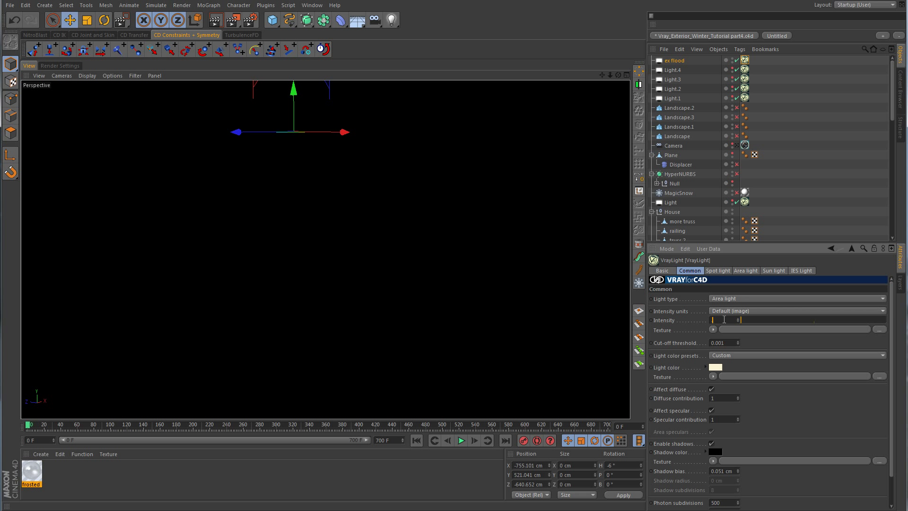
text(.2)
key(Return)
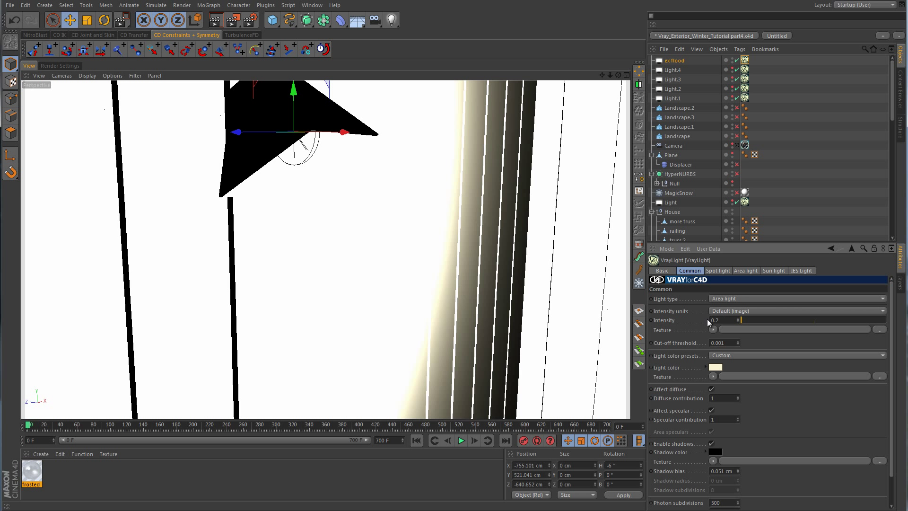
drag(724, 320, 702, 319)
key(BackSpace)
text(0.01)
key(Return)
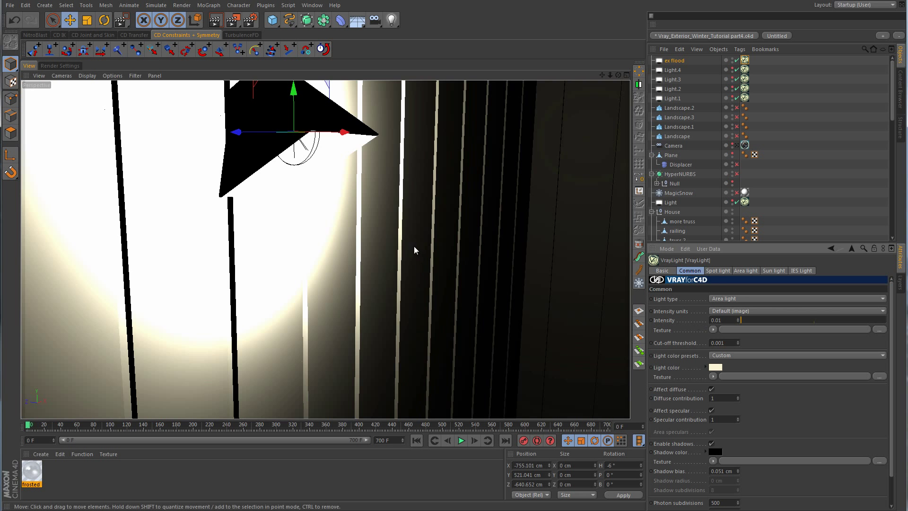
- Move the ex flood light slightly down and outward within the lamp housing, and set its sphere radius to 5 cm
alt+drag(413, 246, 422, 166)
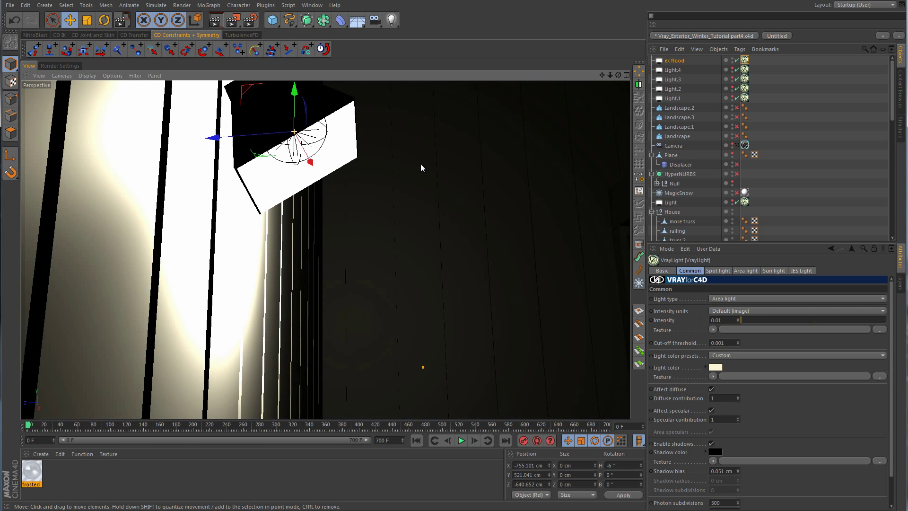
drag(249, 94, 261, 119)
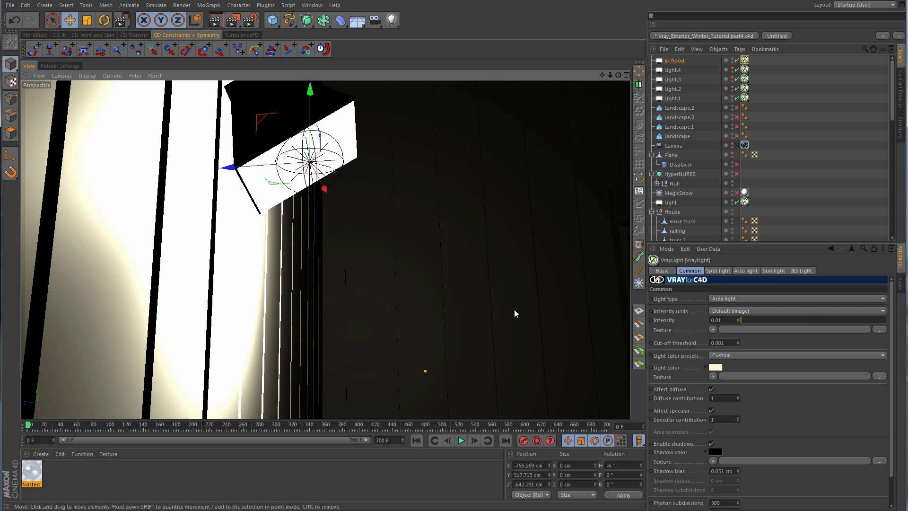
click(744, 271)
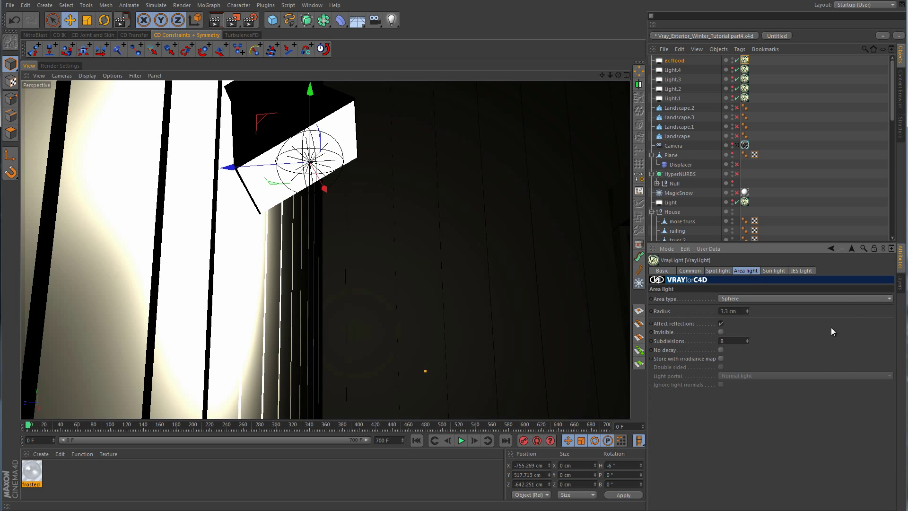
click(747, 310)
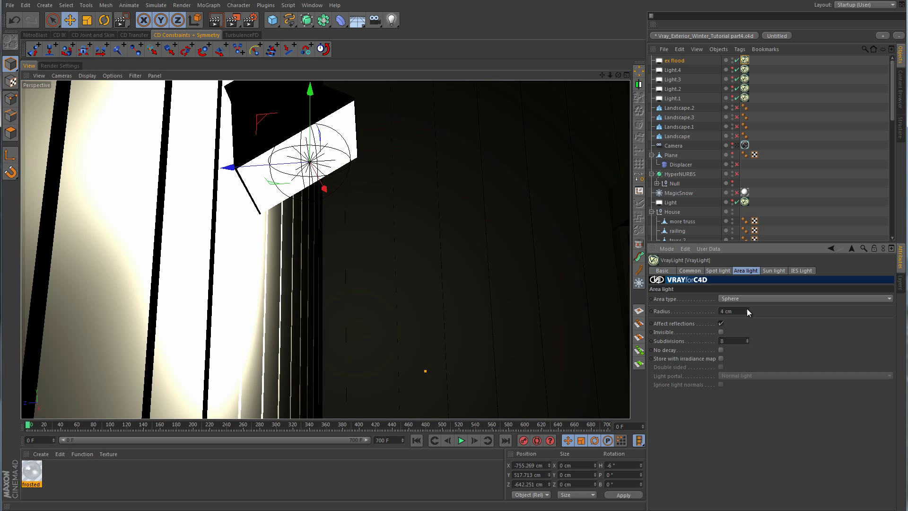
click(747, 308)
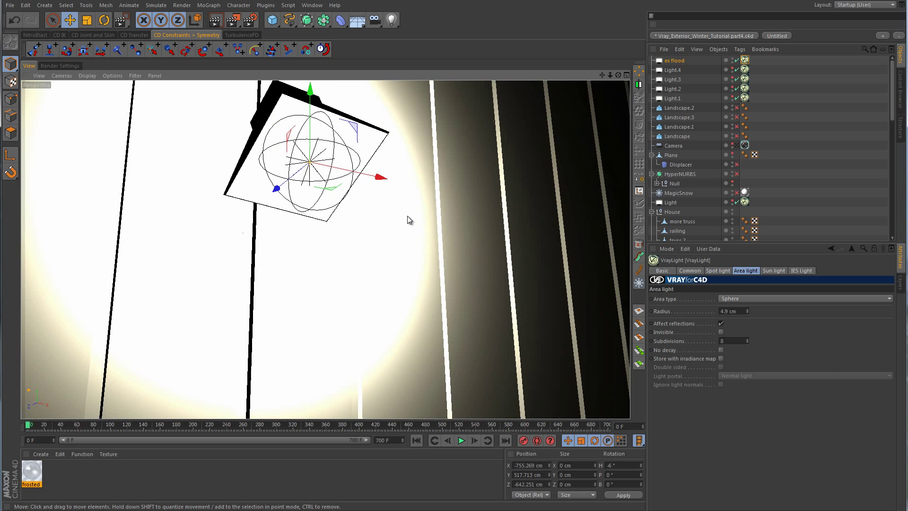
alt+drag(407, 216, 348, 198)
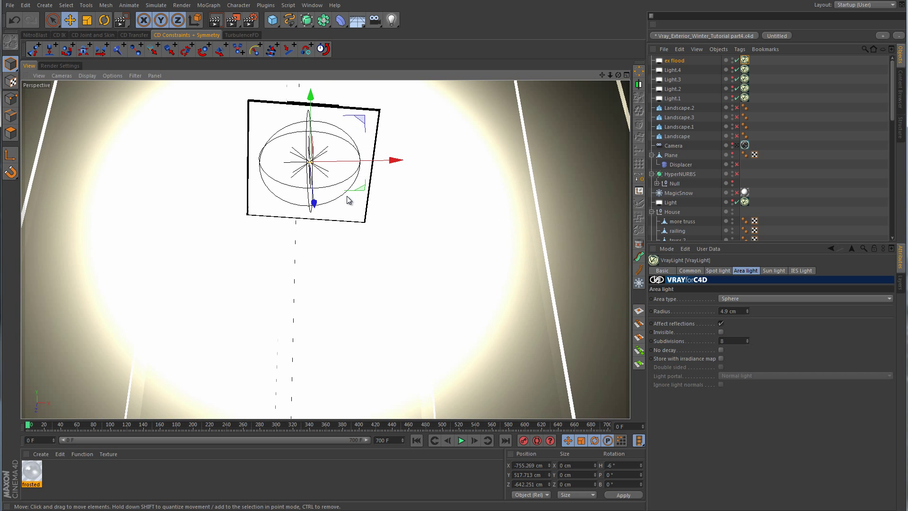
double_click(723, 311)
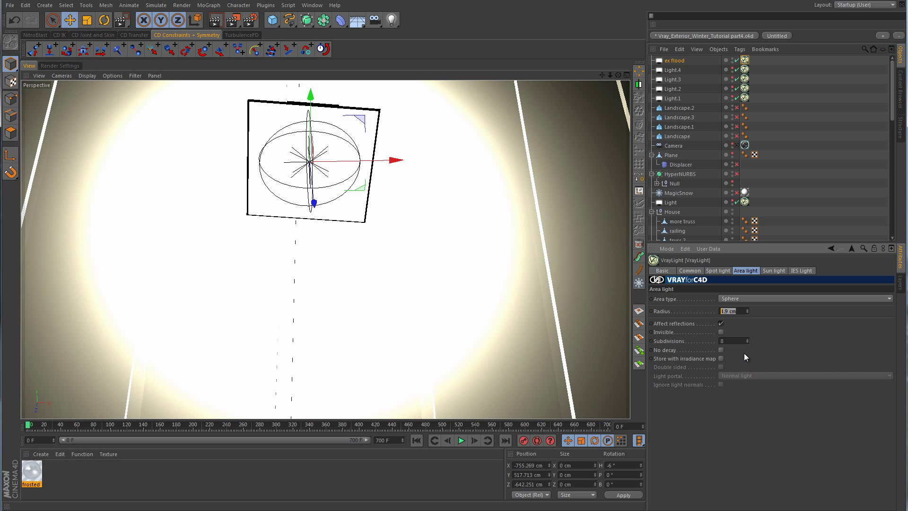
text(5)
key(Return)
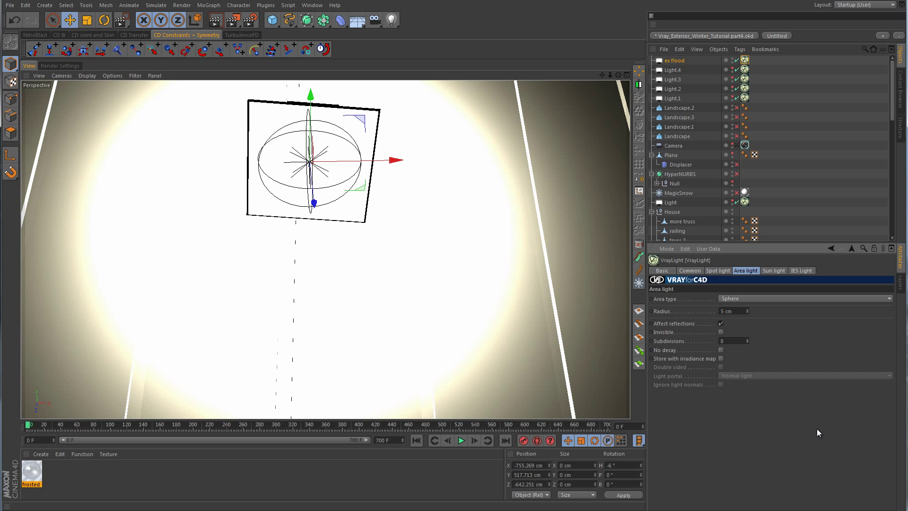
- Raise the ex flood light's V-Ray intensity to 35 with the small sphere radius in place
click(689, 270)
double_click(718, 320)
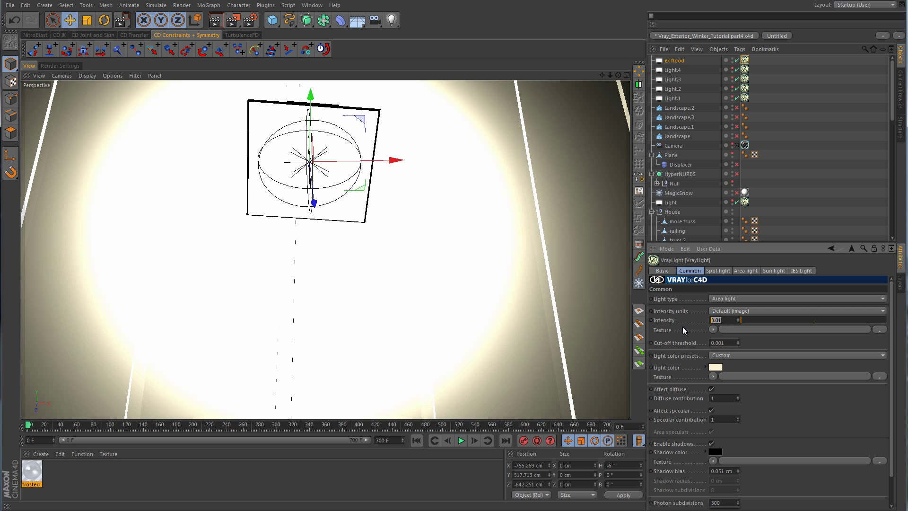
text(35)
key(Return)
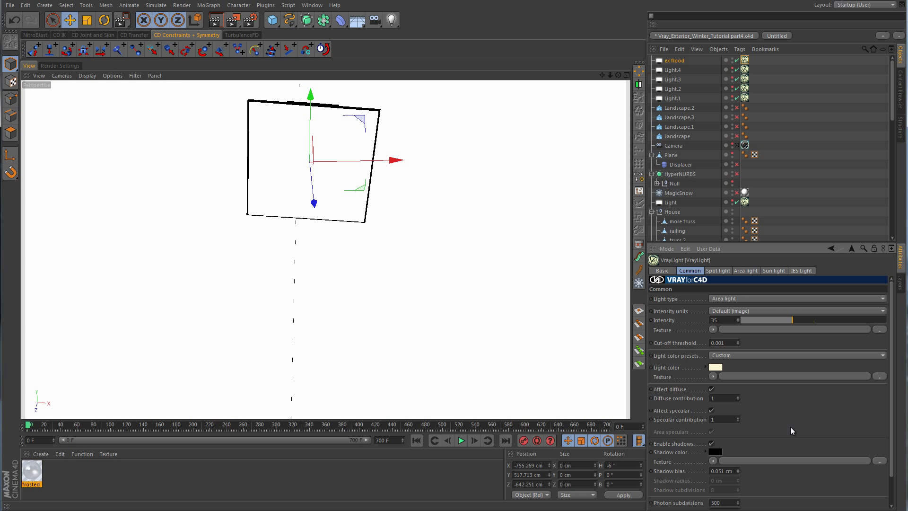
click(747, 271)
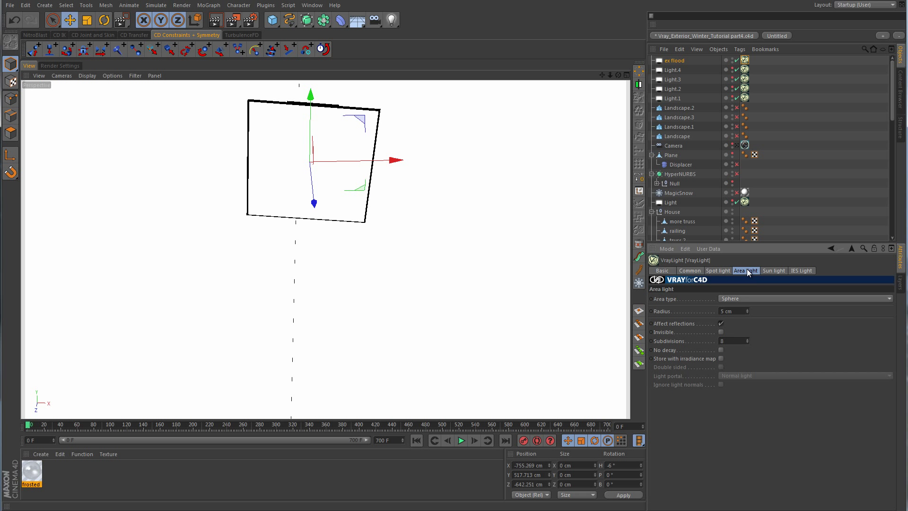
- Look through the scene camera and render the region of the house around the exterior flood lamp
click(736, 145)
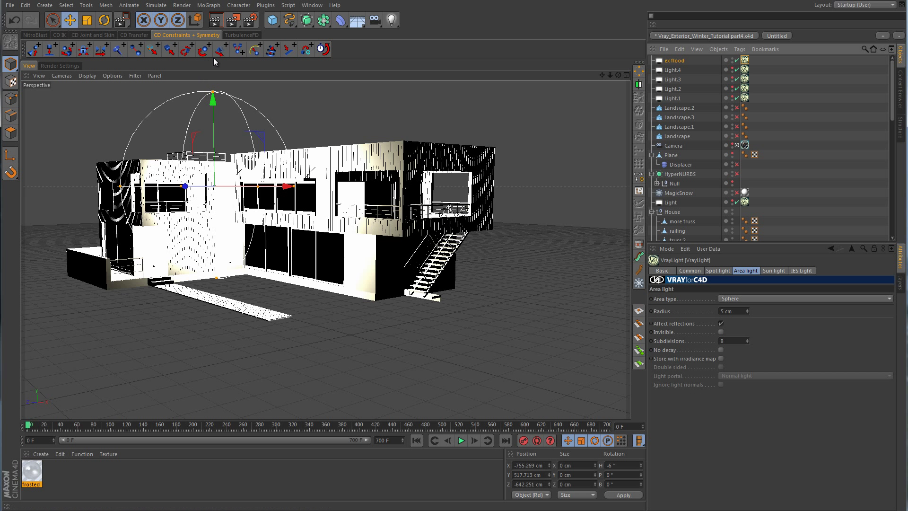
drag(233, 21, 273, 36)
drag(153, 134, 248, 255)
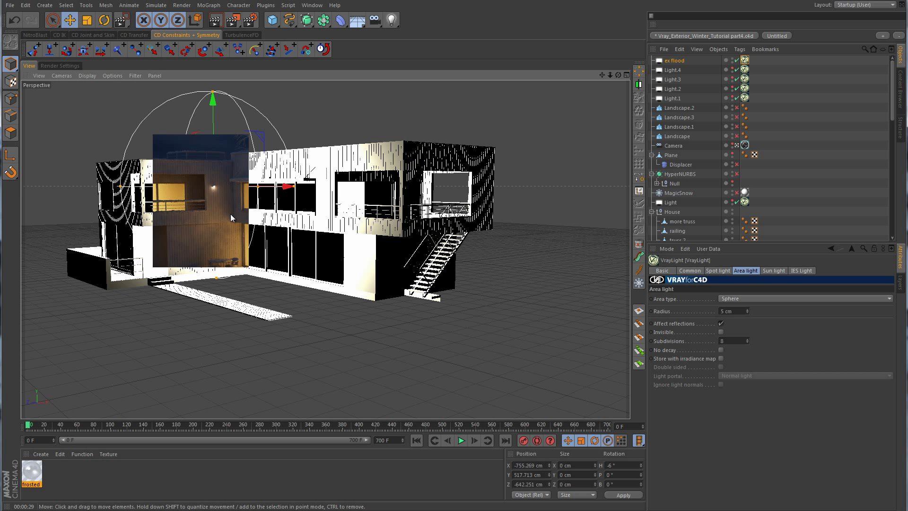
- Set the V-Ray intensity of the ex flood light to 55
click(696, 271)
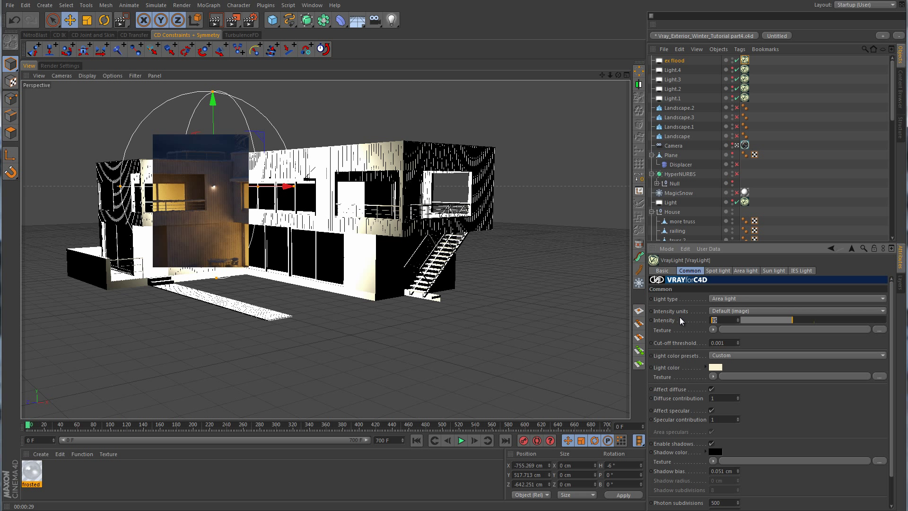
text(55)
key(Return)
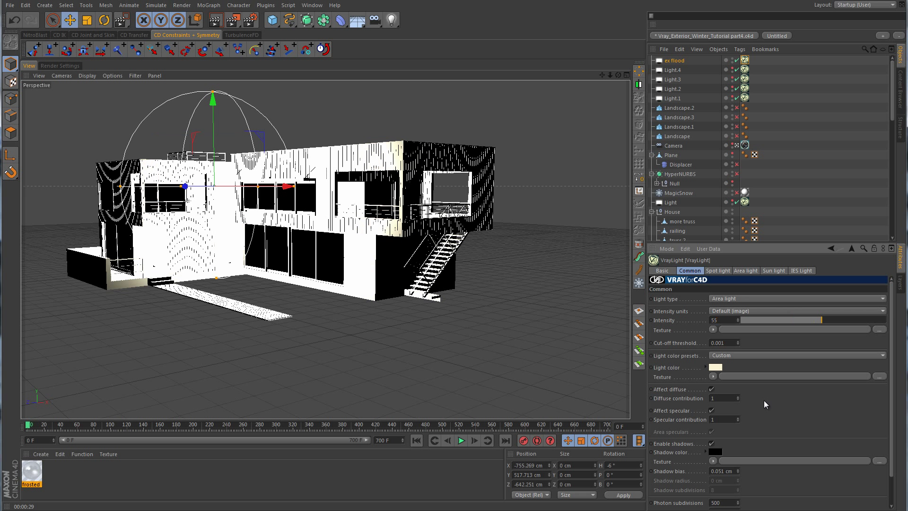
- Render the flood lamp region of the facade again to check the stronger light
click(232, 22)
click(270, 147)
drag(274, 140, 156, 263)
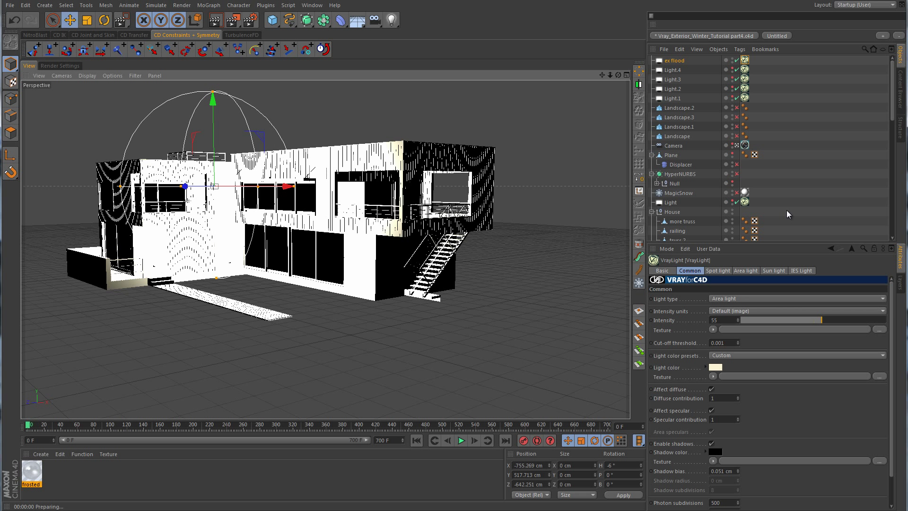